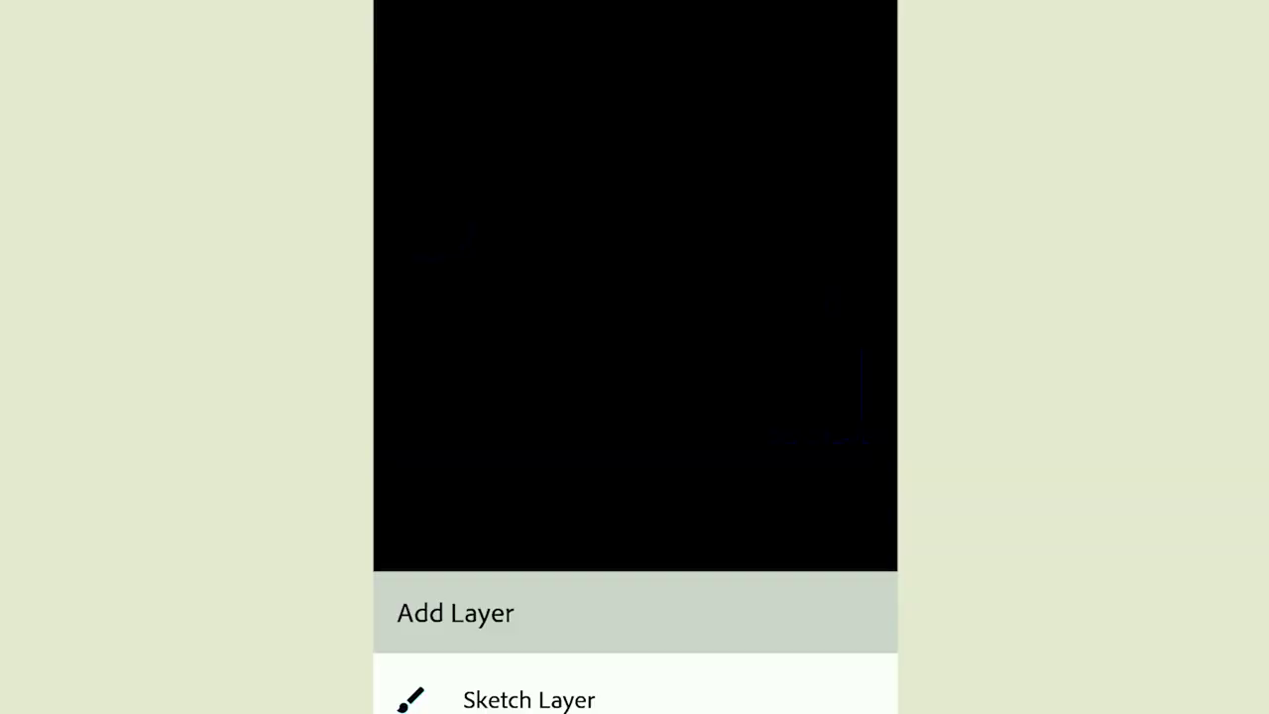
Step: Add a sketch layer and wash blue over the back of the head on the lower layer
{"action": "left_click", "coordinate": [529, 699]}
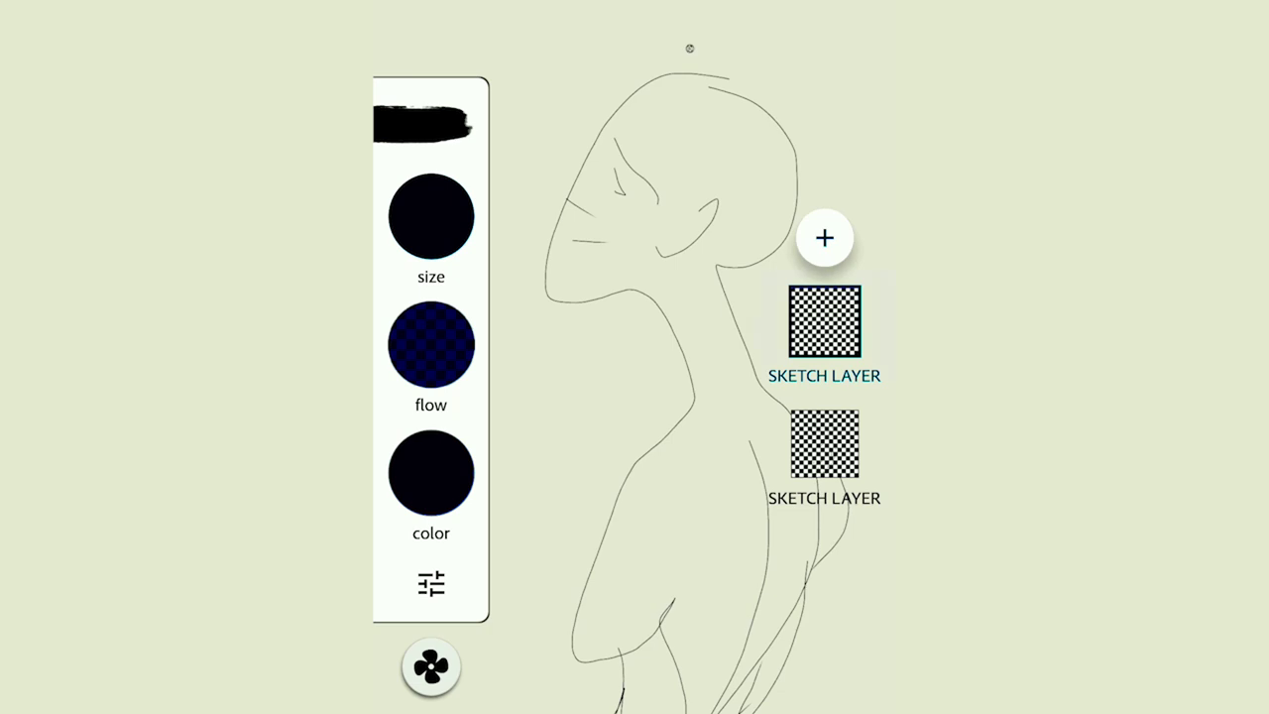
{"action": "left_click", "coordinate": [824, 443]}
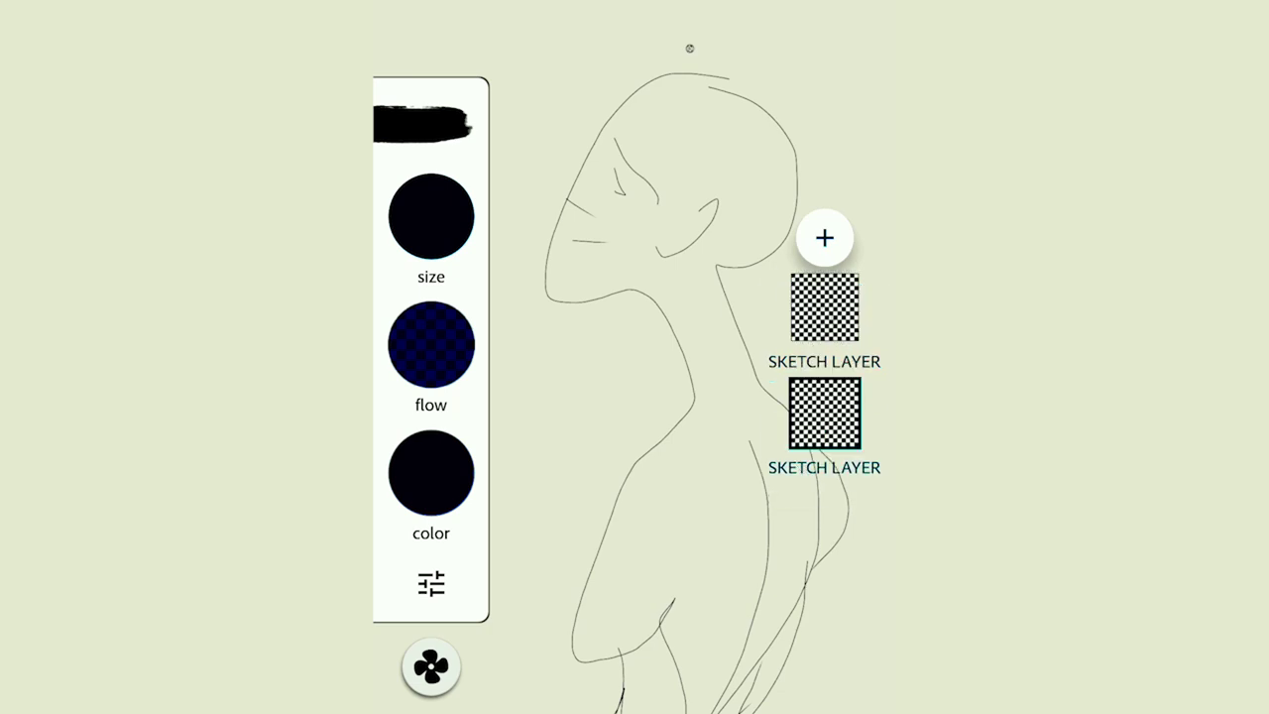
{"action": "left_click", "coordinate": [824, 439]}
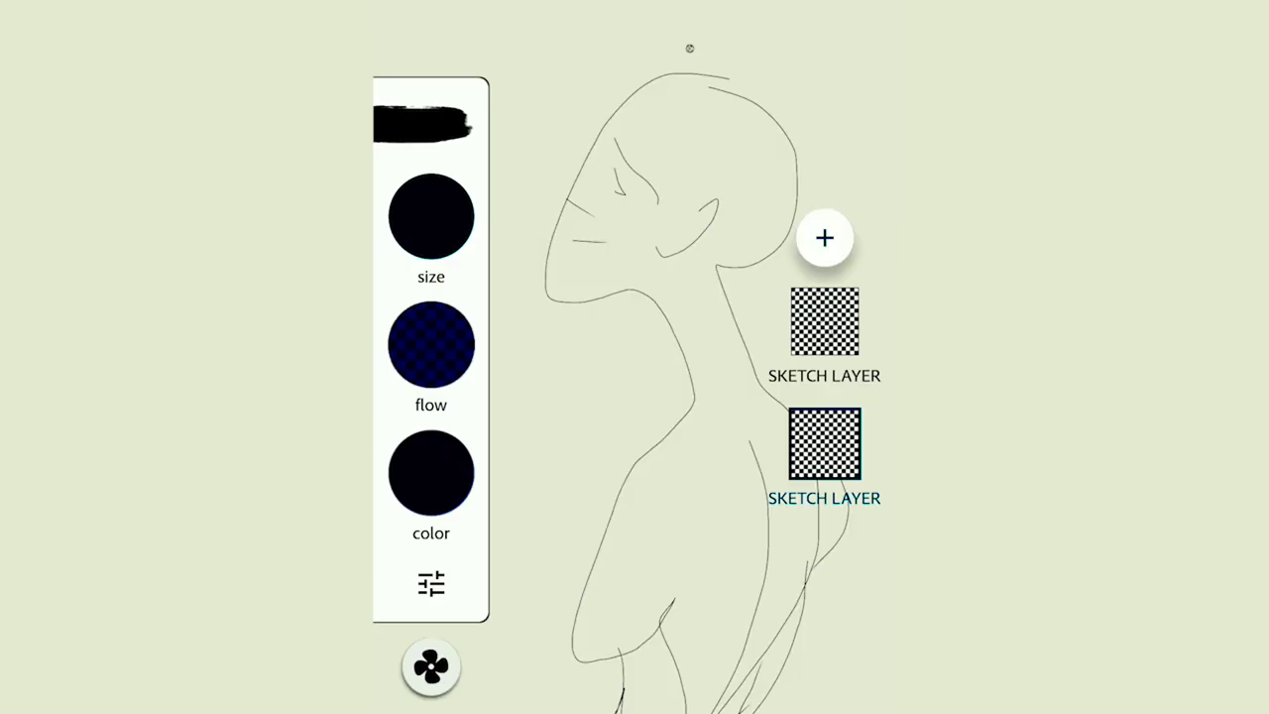
{"action": "left_click_drag", "start_coordinate": [644, 109], "coordinate": [753, 159]}
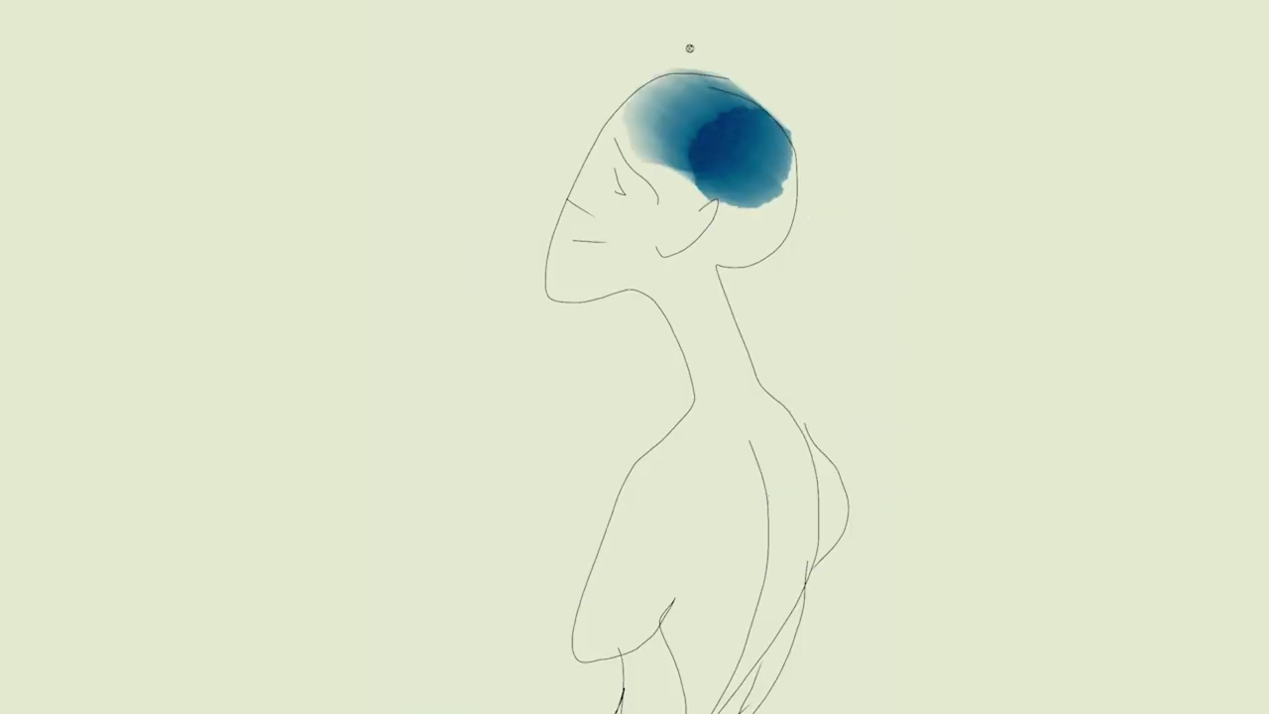
Step: Redo the neck stroke as a thin blue line with the brush shrunk to about 30
{"action": "left_click_drag", "start_coordinate": [694, 293], "coordinate": [706, 397]}
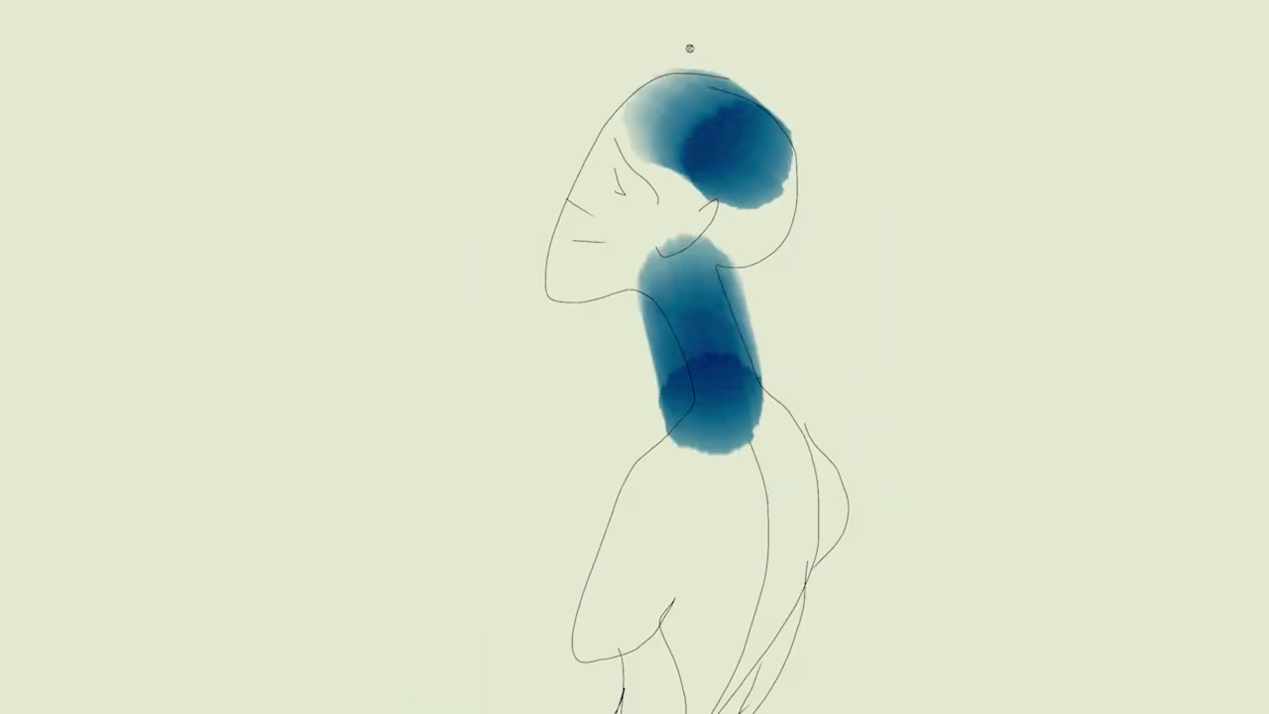
{"action": "key", "text": "ctrl+z"}
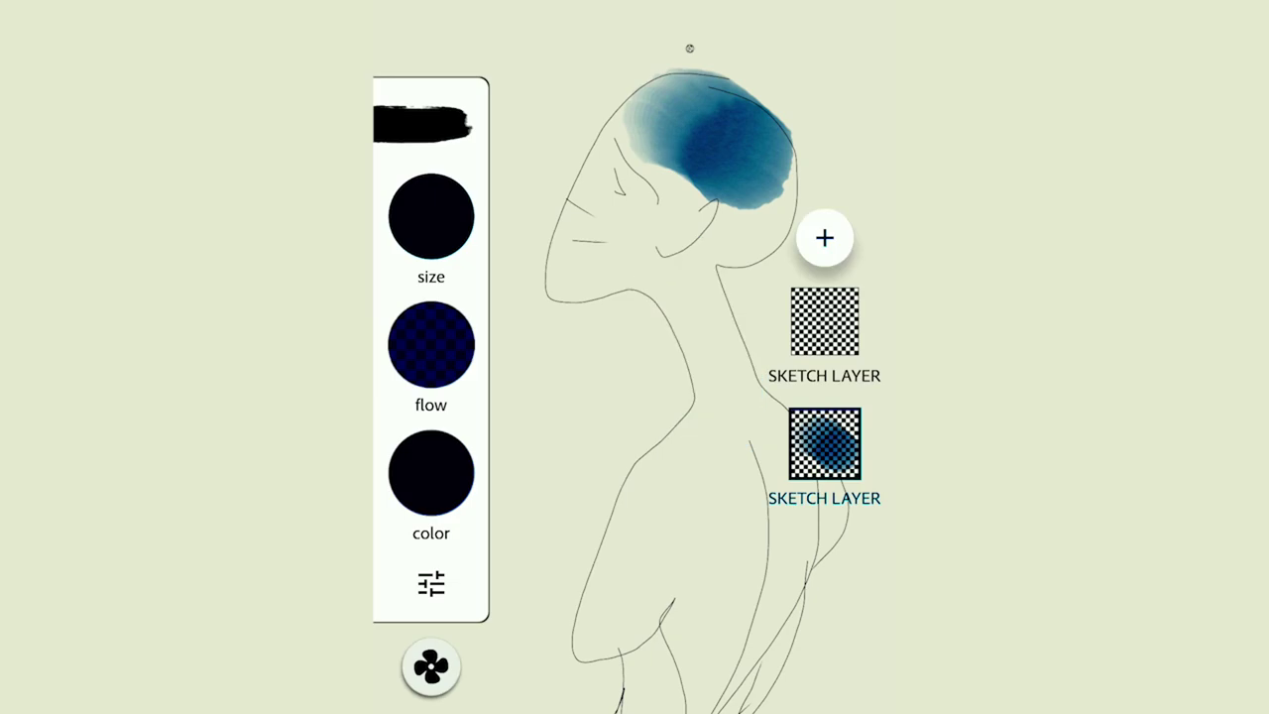
{"action": "left_click_drag", "start_coordinate": [431, 216], "coordinate": [431, 238]}
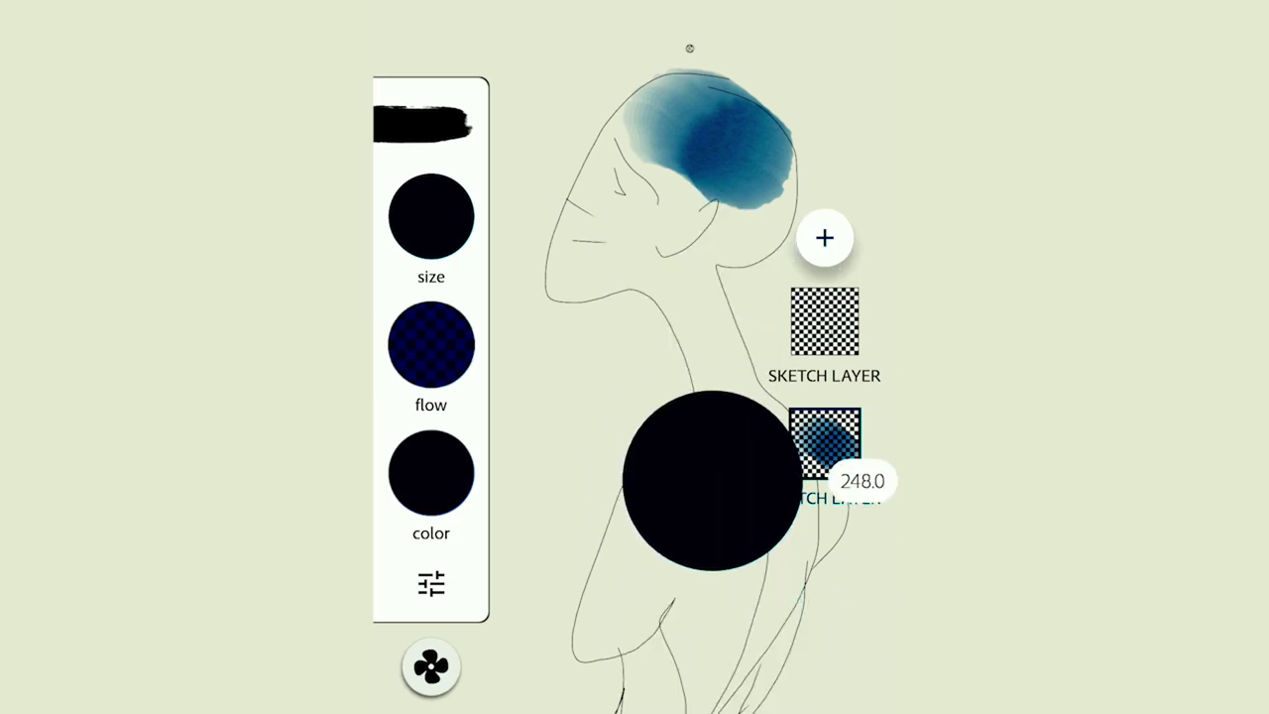
{"action": "left_click_drag", "start_coordinate": [432, 238], "coordinate": [431, 297]}
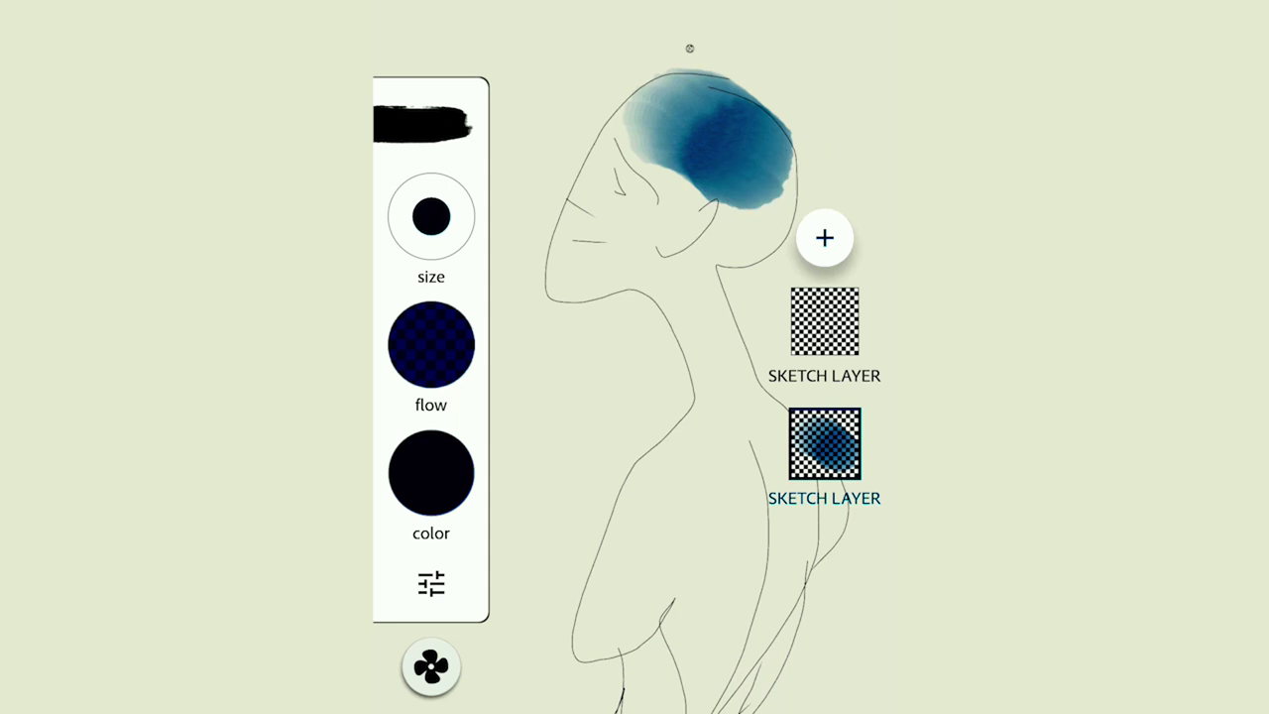
{"action": "left_click_drag", "start_coordinate": [660, 291], "coordinate": [712, 390]}
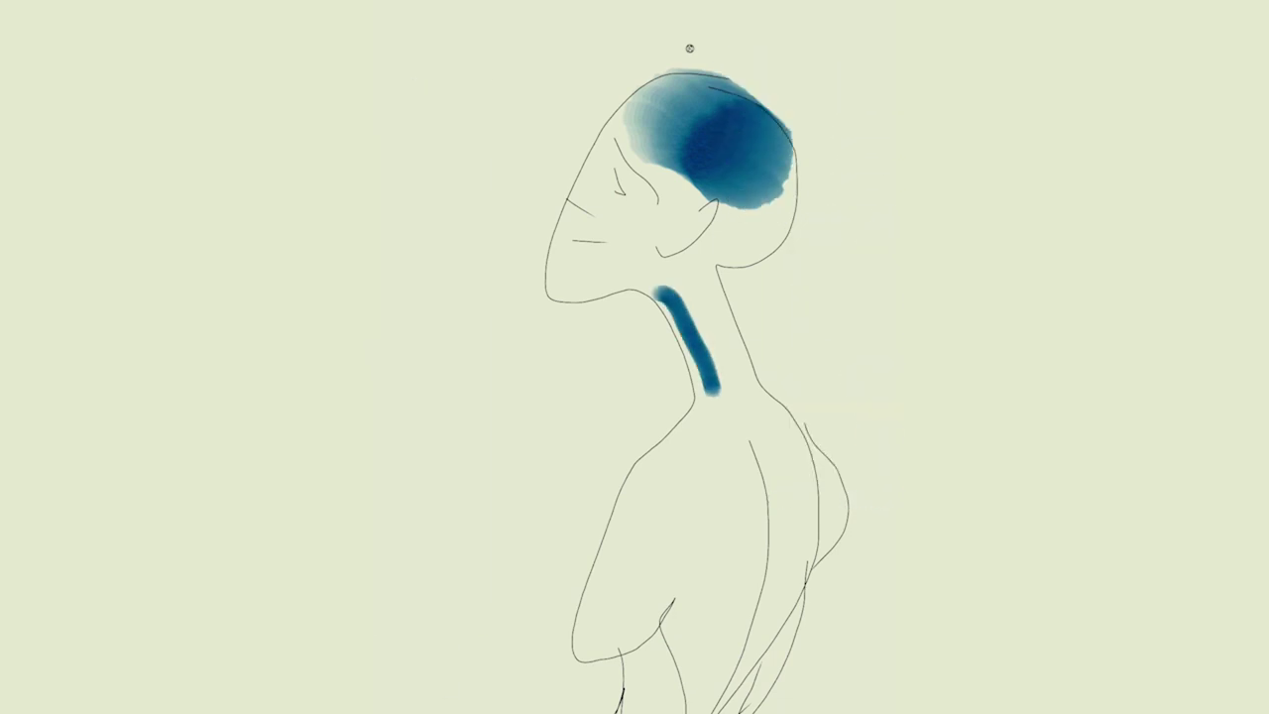
Step: Layer blue strokes down the neck and curve them around the back of the head
{"action": "left_click_drag", "start_coordinate": [670, 283], "coordinate": [710, 431]}
{"action": "left_click_drag", "start_coordinate": [670, 287], "coordinate": [704, 444]}
{"action": "left_click_drag", "start_coordinate": [710, 261], "coordinate": [742, 428]}
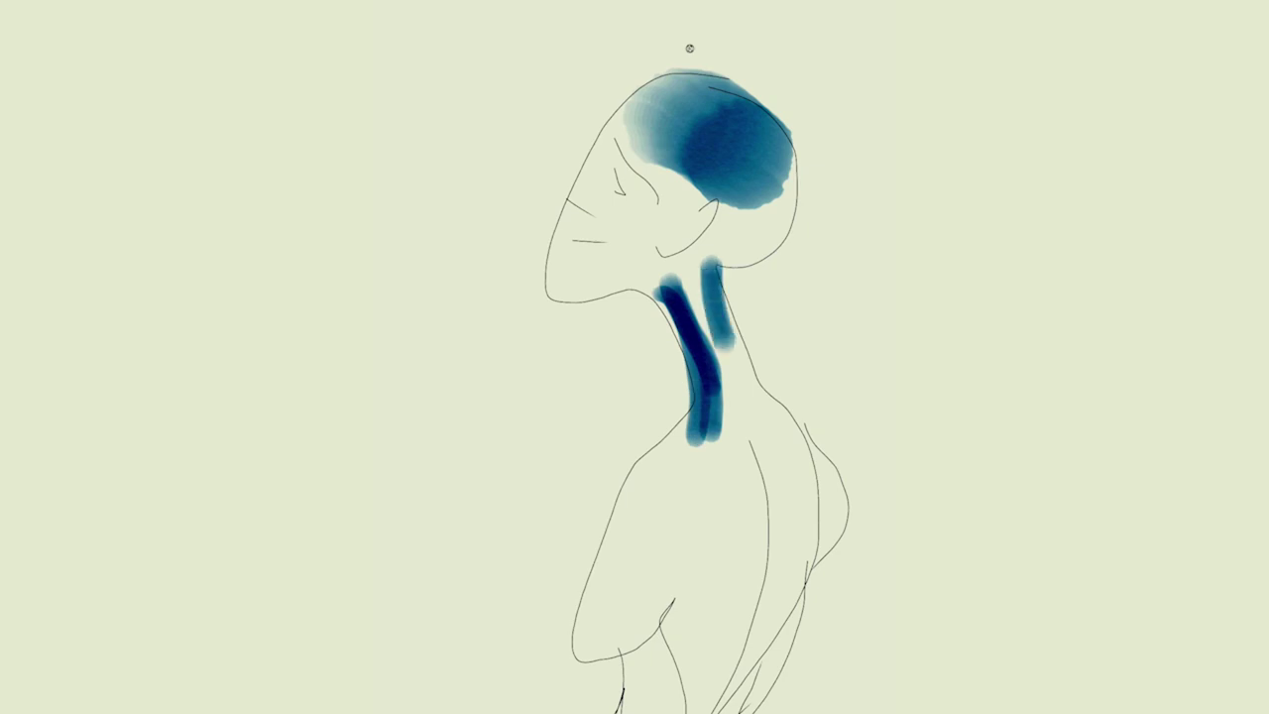
{"action": "mouse_move", "coordinate": [712, 268]}
{"action": "left_mouse_down"}
{"action": "mouse_move", "coordinate": [749, 426]}
{"action": "mouse_move", "coordinate": [686, 311]}
{"action": "left_mouse_up"}
{"action": "left_click_drag", "start_coordinate": [729, 238], "coordinate": [662, 294]}
{"action": "left_click_drag", "start_coordinate": [736, 208], "coordinate": [671, 287]}
{"action": "mouse_move", "coordinate": [738, 245]}
{"action": "left_mouse_down"}
{"action": "mouse_move", "coordinate": [666, 279]}
{"action": "mouse_move", "coordinate": [788, 167]}
{"action": "mouse_move", "coordinate": [711, 273]}
{"action": "left_mouse_up"}
{"action": "left_click_drag", "start_coordinate": [768, 190], "coordinate": [729, 246]}
Step: Paint blue over the face, eye, cheek, nose, chin and jaw
{"action": "left_click_drag", "start_coordinate": [613, 144], "coordinate": [651, 254]}
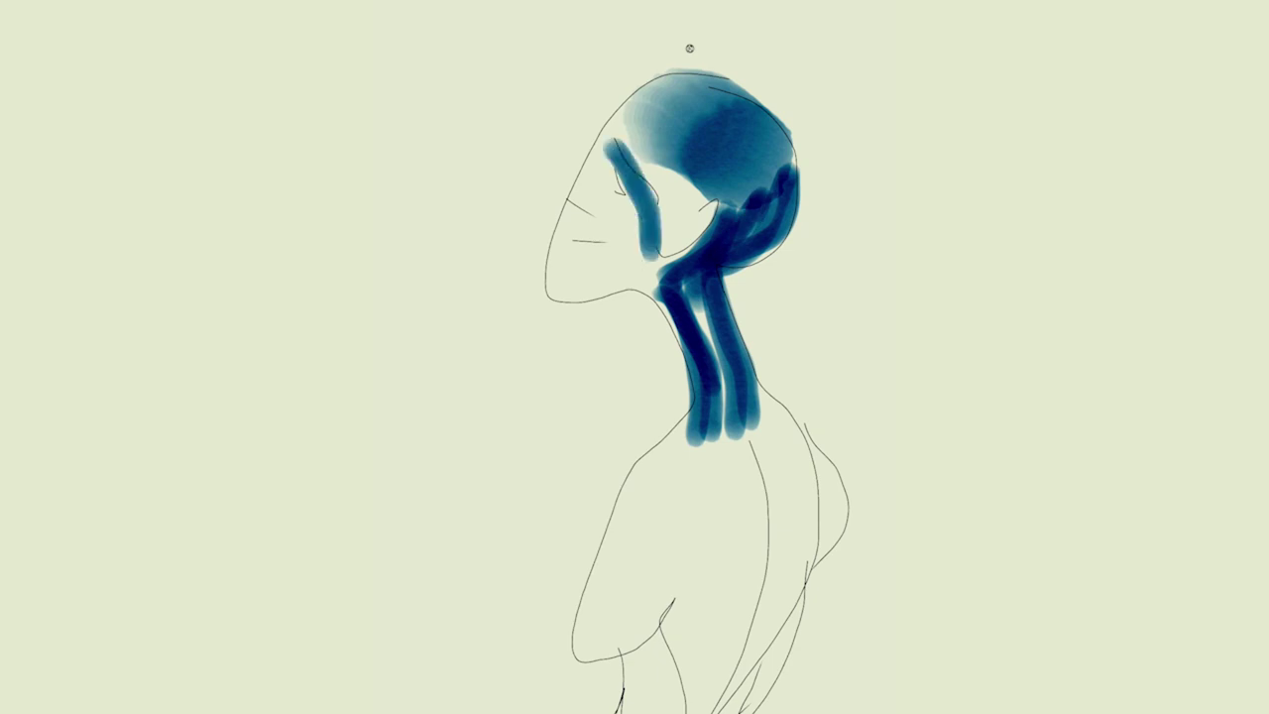
{"action": "mouse_move", "coordinate": [635, 165]}
{"action": "left_mouse_down"}
{"action": "mouse_move", "coordinate": [694, 204]}
{"action": "mouse_move", "coordinate": [660, 247]}
{"action": "left_mouse_up"}
{"action": "left_click_drag", "start_coordinate": [682, 190], "coordinate": [656, 256]}
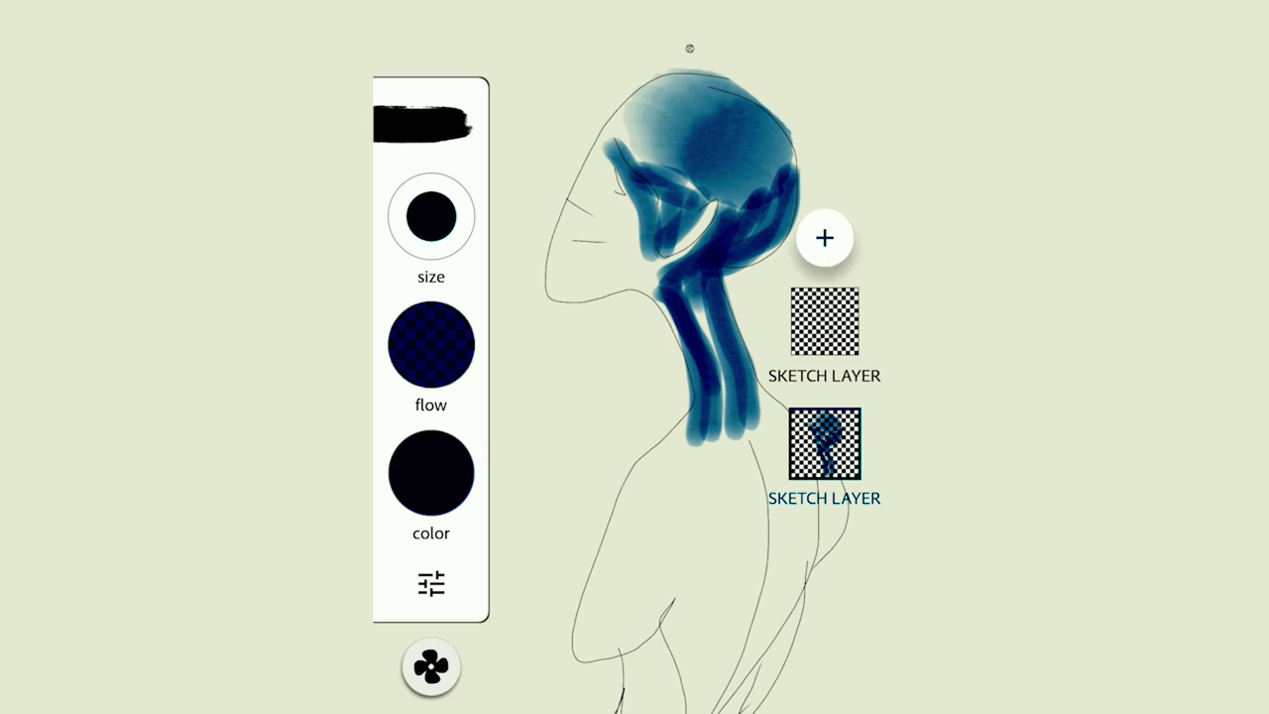
{"action": "left_click_drag", "start_coordinate": [699, 203], "coordinate": [595, 292]}
{"action": "left_click_drag", "start_coordinate": [682, 179], "coordinate": [591, 263]}
{"action": "left_click_drag", "start_coordinate": [631, 220], "coordinate": [548, 303]}
{"action": "left_click_drag", "start_coordinate": [702, 234], "coordinate": [607, 288]}
{"action": "left_click_drag", "start_coordinate": [635, 159], "coordinate": [552, 250]}
Step: Fill the neck, chest, torso and legs with dark blue, and darken the back of the head
{"action": "left_click_drag", "start_coordinate": [732, 281], "coordinate": [672, 416]}
{"action": "left_click_drag", "start_coordinate": [694, 277], "coordinate": [654, 428]}
{"action": "left_click_drag", "start_coordinate": [706, 397], "coordinate": [595, 654]}
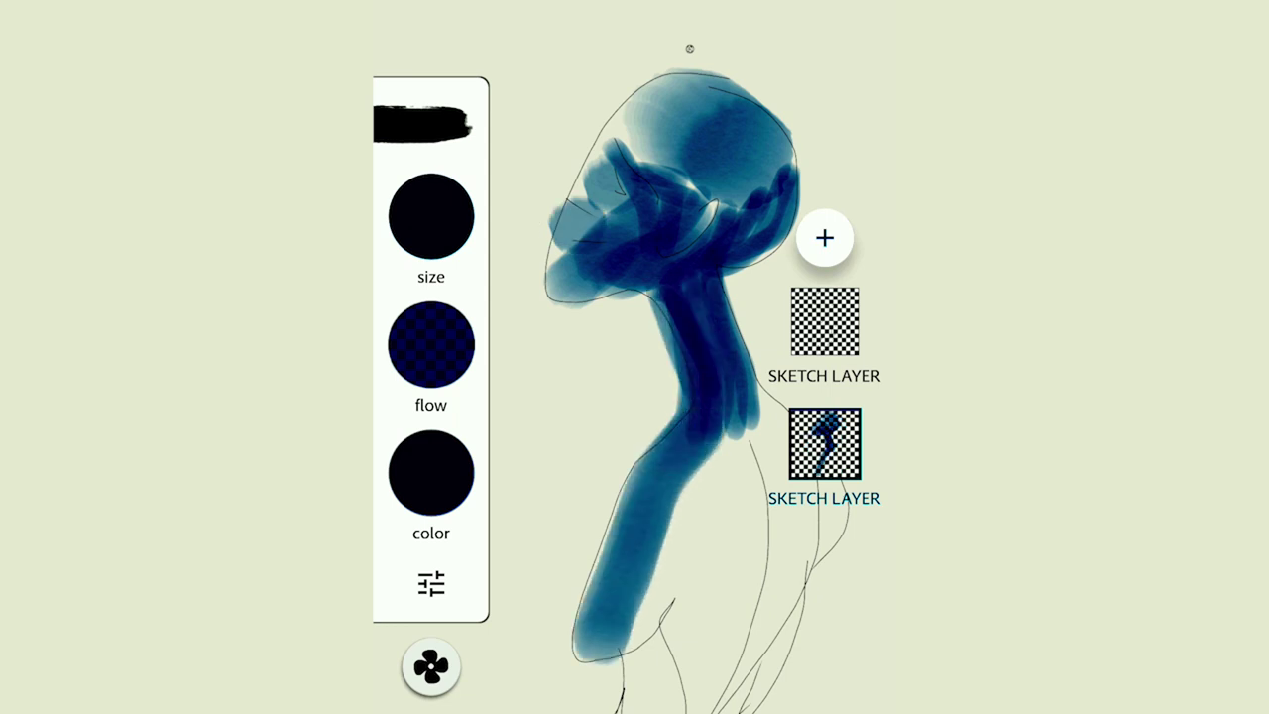
{"action": "left_click_drag", "start_coordinate": [729, 396], "coordinate": [755, 706]}
{"action": "left_click_drag", "start_coordinate": [729, 486], "coordinate": [615, 639]}
{"action": "left_click_drag", "start_coordinate": [694, 456], "coordinate": [620, 706]}
{"action": "left_click_drag", "start_coordinate": [805, 535], "coordinate": [684, 709]}
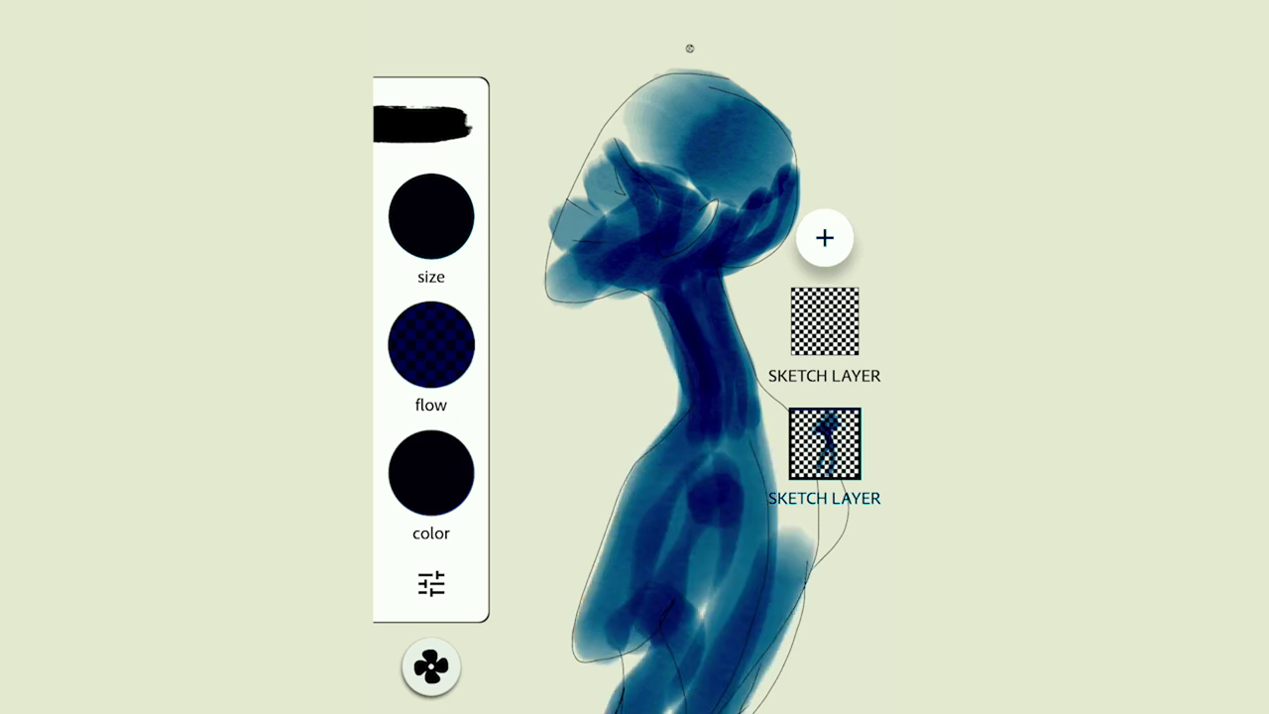
{"action": "left_click_drag", "start_coordinate": [763, 409], "coordinate": [821, 573]}
{"action": "left_click_drag", "start_coordinate": [651, 283], "coordinate": [699, 466]}
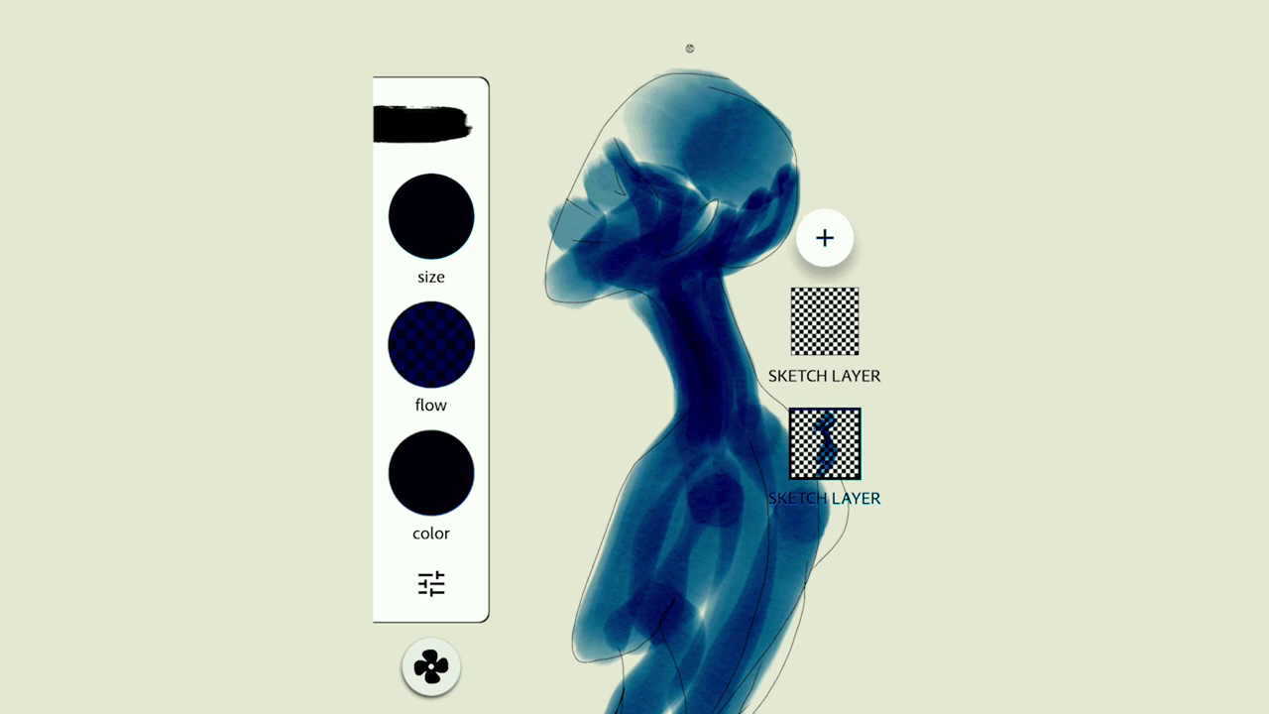
{"action": "left_click_drag", "start_coordinate": [694, 283], "coordinate": [754, 164]}
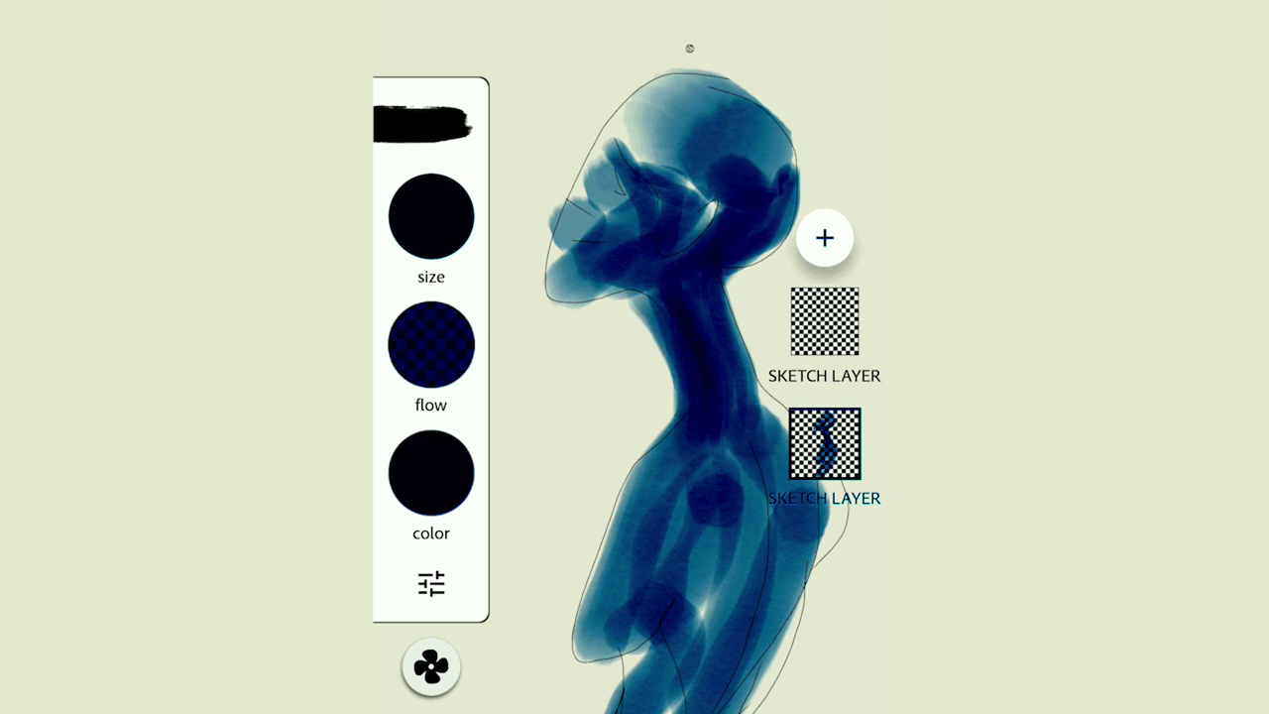
Step: Switch the colour to red and add a new bottom layer for the background
{"action": "left_click", "coordinate": [430, 472]}
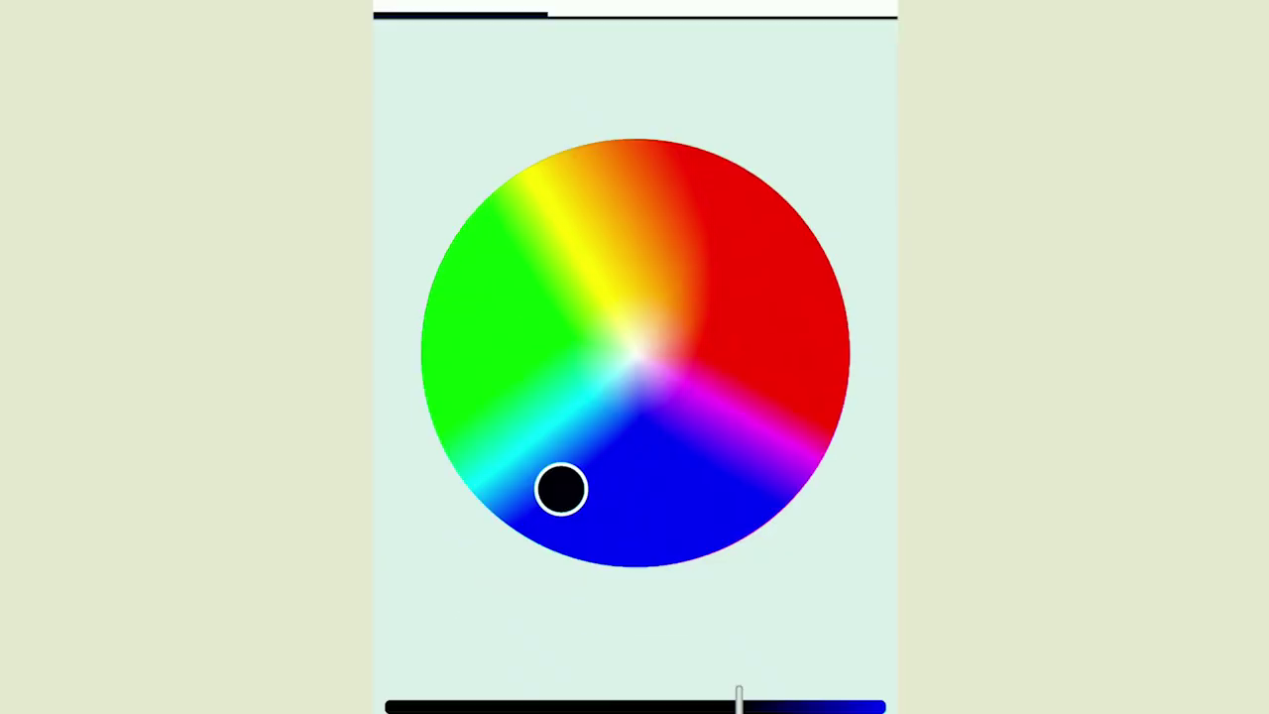
{"action": "left_click", "coordinate": [753, 331]}
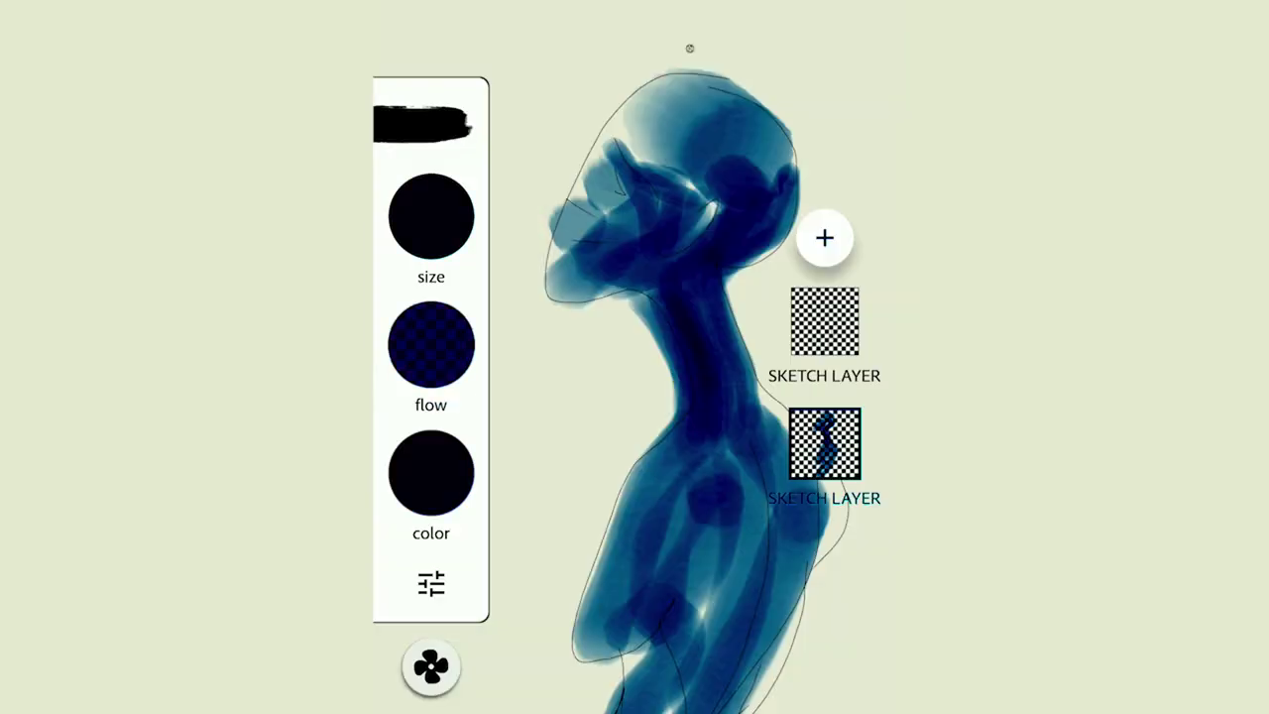
{"action": "left_click", "coordinate": [824, 238]}
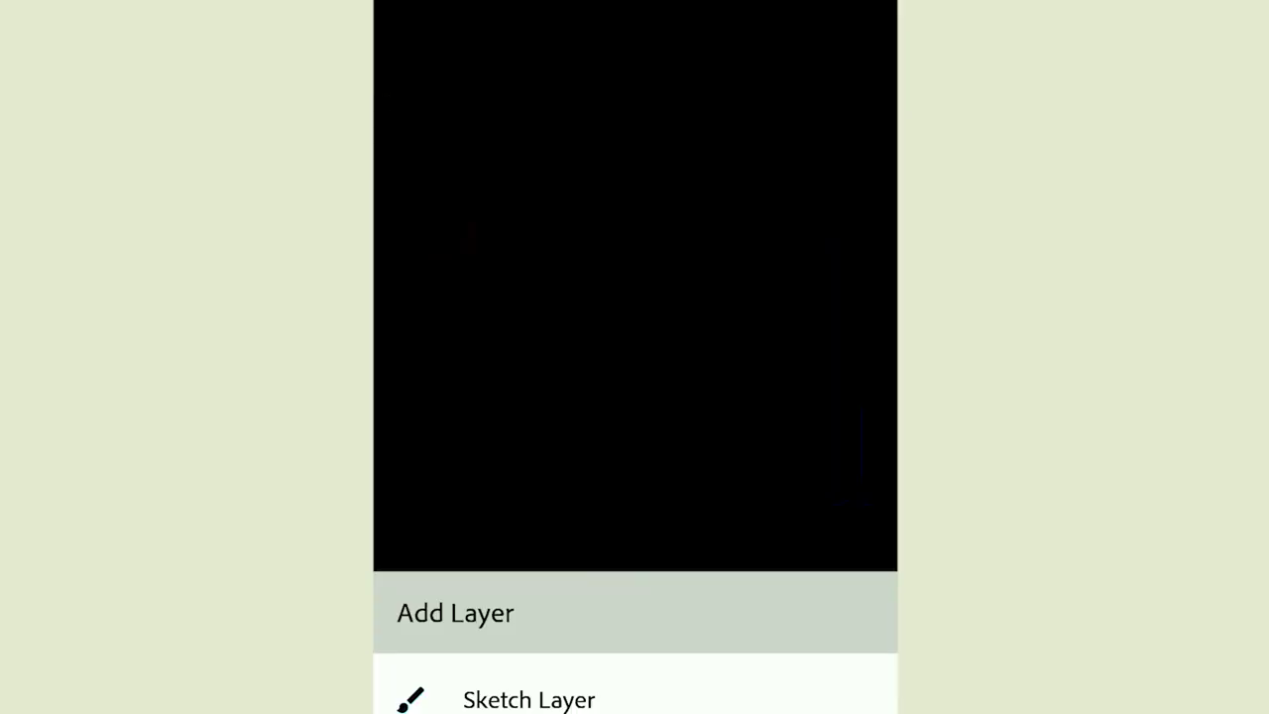
{"action": "left_click", "coordinate": [528, 699]}
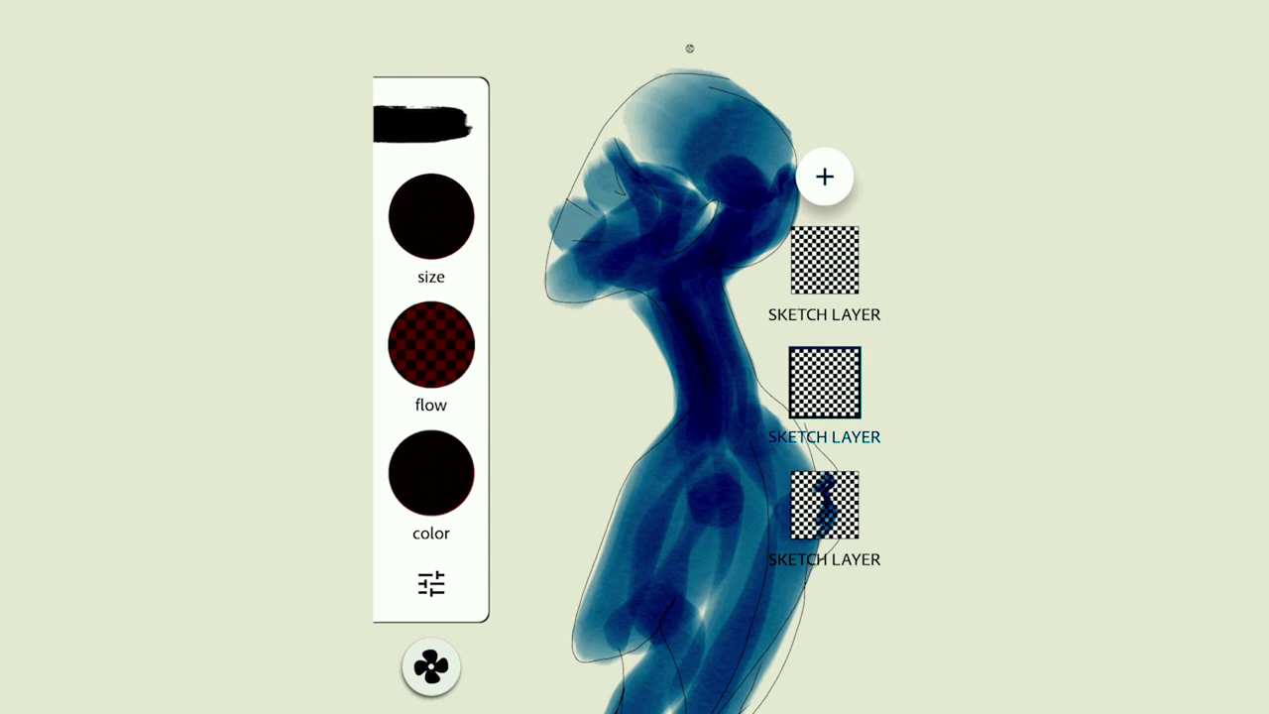
{"action": "left_click", "coordinate": [824, 505]}
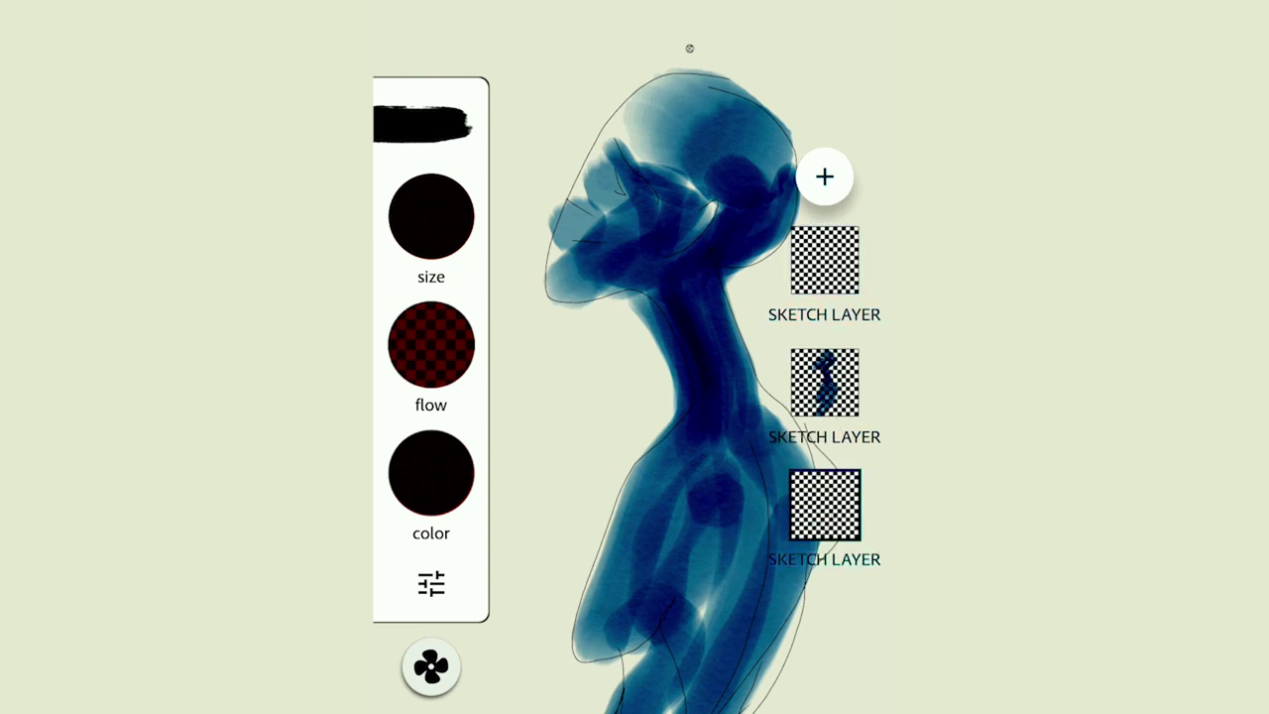
Step: Paint red behind the back, over the head and down both sides of the background
{"action": "mouse_move", "coordinate": [543, 329]}
{"action": "left_mouse_down"}
{"action": "mouse_move", "coordinate": [644, 369]}
{"action": "mouse_move", "coordinate": [516, 684]}
{"action": "mouse_move", "coordinate": [550, 615]}
{"action": "mouse_move", "coordinate": [600, 699]}
{"action": "left_mouse_up"}
{"action": "mouse_move", "coordinate": [620, 337]}
{"action": "left_mouse_down"}
{"action": "mouse_move", "coordinate": [525, 198]}
{"action": "mouse_move", "coordinate": [650, 45]}
{"action": "mouse_move", "coordinate": [783, 109]}
{"action": "left_mouse_up"}
{"action": "mouse_move", "coordinate": [556, 124]}
{"action": "left_mouse_down"}
{"action": "mouse_move", "coordinate": [694, 19]}
{"action": "mouse_move", "coordinate": [853, 79]}
{"action": "mouse_move", "coordinate": [843, 183]}
{"action": "mouse_move", "coordinate": [778, 298]}
{"action": "mouse_move", "coordinate": [853, 441]}
{"action": "mouse_move", "coordinate": [838, 605]}
{"action": "mouse_move", "coordinate": [774, 713]}
{"action": "left_mouse_up"}
{"action": "mouse_move", "coordinate": [793, 347]}
{"action": "left_mouse_down"}
{"action": "mouse_move", "coordinate": [853, 188]}
{"action": "mouse_move", "coordinate": [877, 565]}
{"action": "left_mouse_up"}
{"action": "left_click_drag", "start_coordinate": [872, 515], "coordinate": [871, 689]}
{"action": "mouse_move", "coordinate": [605, 10]}
{"action": "left_mouse_down"}
{"action": "mouse_move", "coordinate": [893, 30]}
{"action": "mouse_move", "coordinate": [475, 267]}
{"action": "mouse_move", "coordinate": [540, 536]}
{"action": "left_mouse_up"}
{"action": "left_click_drag", "start_coordinate": [551, 342], "coordinate": [476, 645]}
{"action": "left_click_drag", "start_coordinate": [466, 407], "coordinate": [436, 684]}
{"action": "left_click_drag", "start_coordinate": [456, 5], "coordinate": [397, 525]}
{"action": "mouse_move", "coordinate": [397, 466]}
{"action": "left_mouse_down"}
{"action": "mouse_move", "coordinate": [436, 709]}
{"action": "mouse_move", "coordinate": [555, 556]}
{"action": "left_mouse_up"}
{"action": "left_click_drag", "start_coordinate": [496, 10], "coordinate": [446, 283]}
{"action": "left_click_drag", "start_coordinate": [426, 5], "coordinate": [446, 431]}
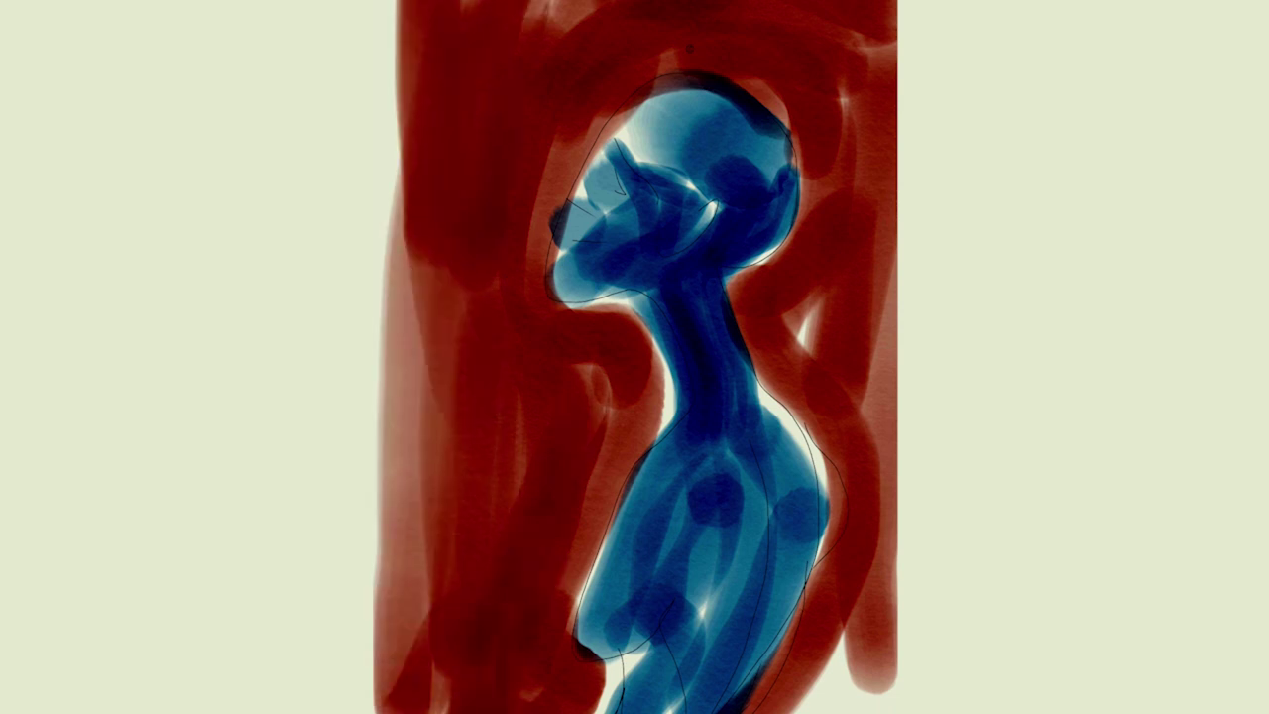
Step: Darken the red around the head and back, filling pale gaps and the glow under the chin
{"action": "left_click_drag", "start_coordinate": [625, 365], "coordinate": [580, 476]}
{"action": "left_click_drag", "start_coordinate": [622, 658], "coordinate": [593, 709]}
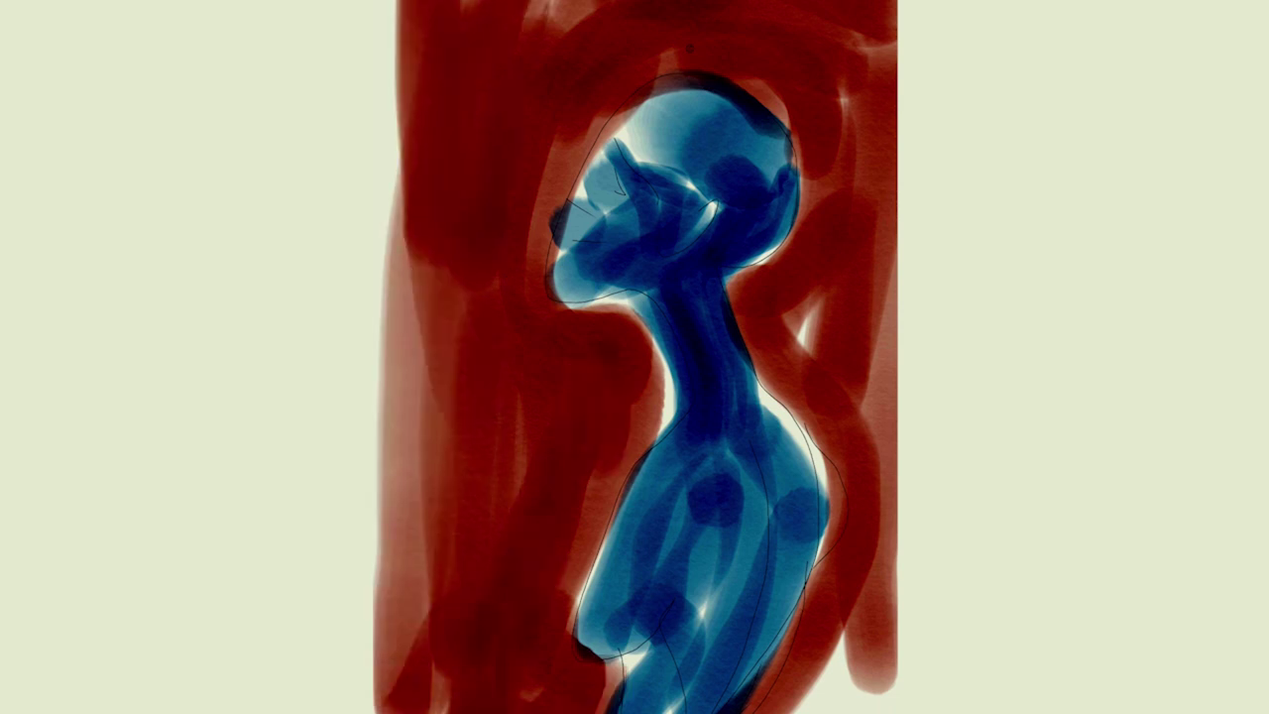
{"action": "left_click_drag", "start_coordinate": [758, 298], "coordinate": [794, 144]}
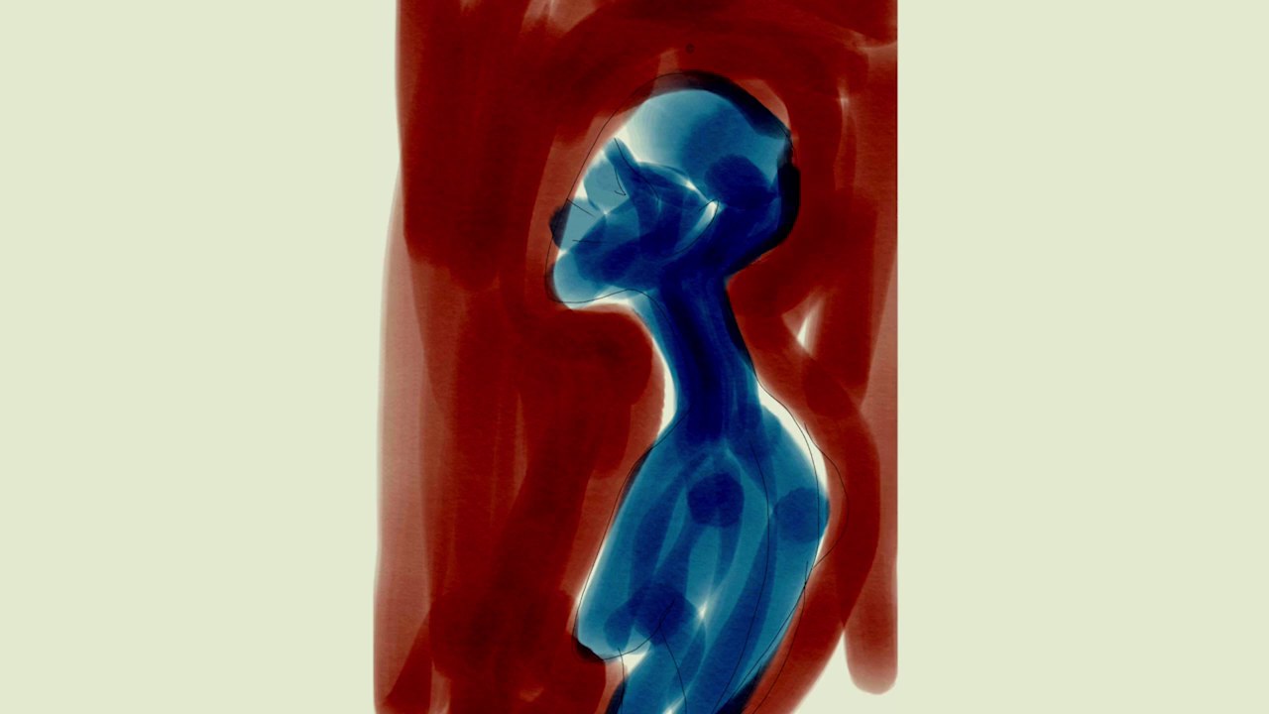
{"action": "mouse_move", "coordinate": [753, 317]}
{"action": "left_mouse_down"}
{"action": "mouse_move", "coordinate": [863, 526]}
{"action": "mouse_move", "coordinate": [813, 684]}
{"action": "left_mouse_up"}
{"action": "left_click_drag", "start_coordinate": [808, 293], "coordinate": [862, 446]}
{"action": "left_click_drag", "start_coordinate": [867, 258], "coordinate": [872, 709]}
{"action": "left_click_drag", "start_coordinate": [793, 164], "coordinate": [724, 99]}
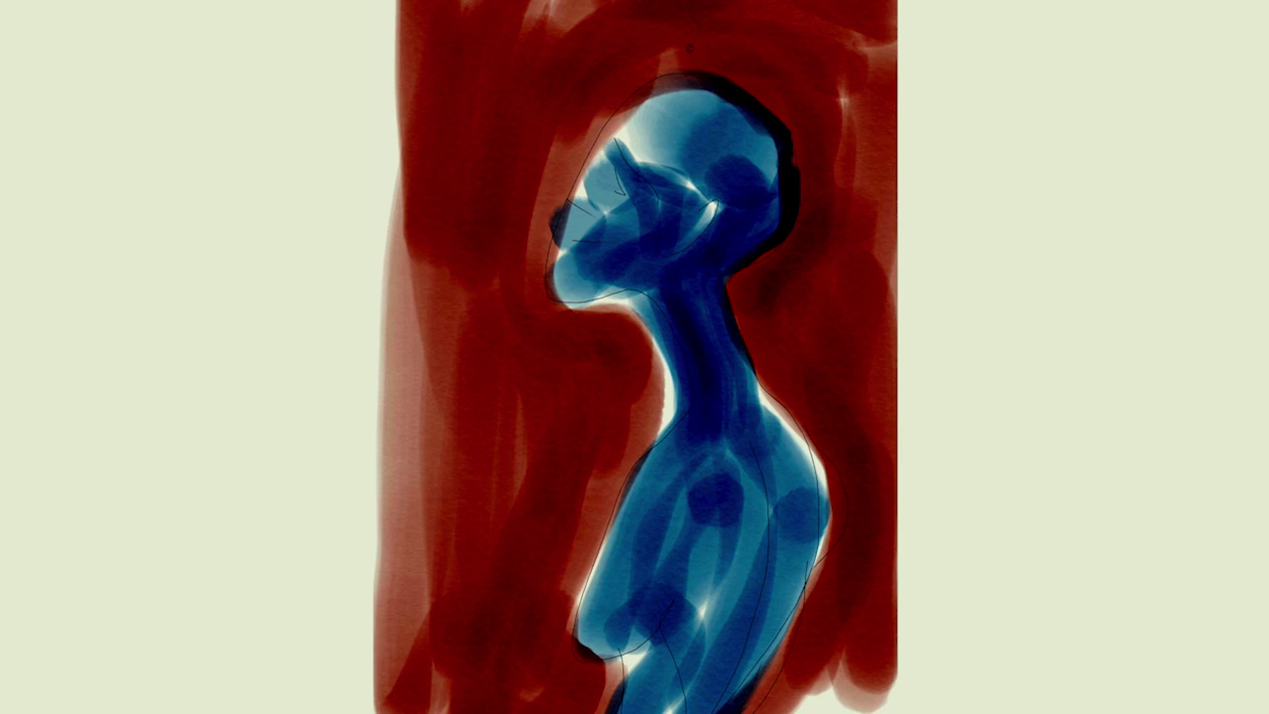
{"action": "left_click_drag", "start_coordinate": [853, 80], "coordinate": [848, 238]}
{"action": "mouse_move", "coordinate": [570, 299]}
{"action": "left_mouse_down"}
{"action": "mouse_move", "coordinate": [640, 323]}
{"action": "mouse_move", "coordinate": [674, 382]}
{"action": "mouse_move", "coordinate": [595, 491]}
{"action": "left_mouse_up"}
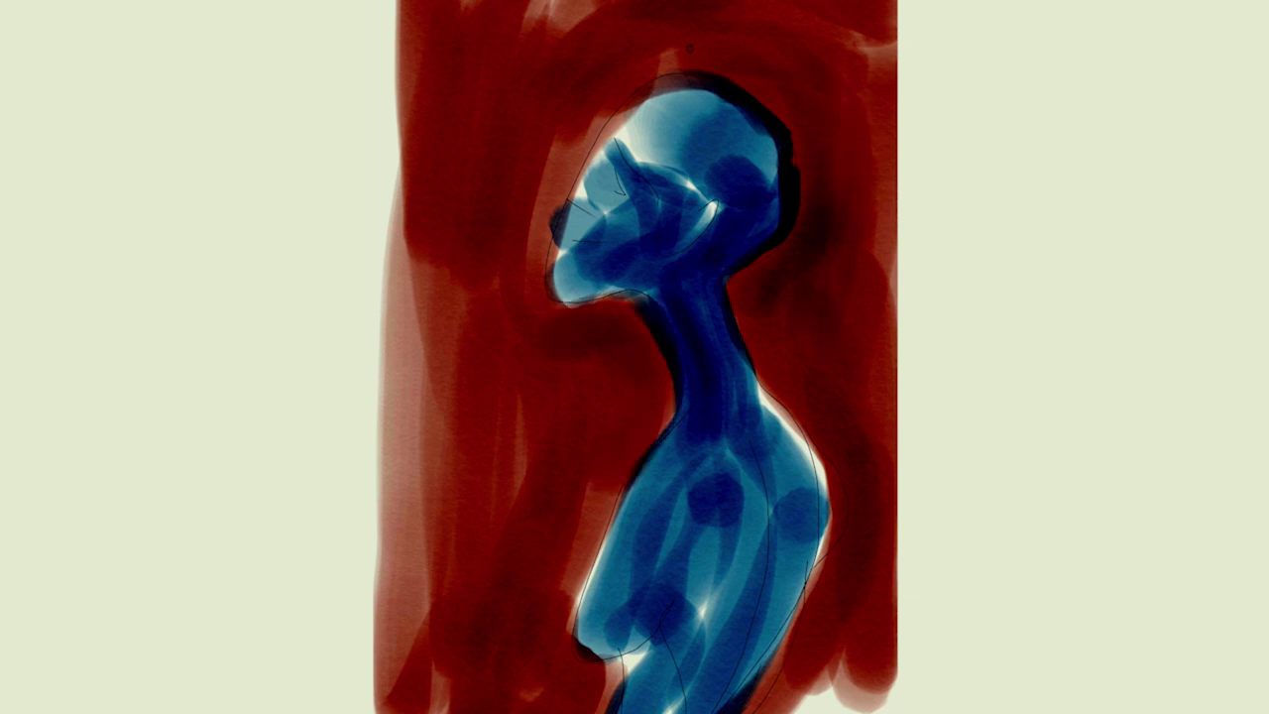
Step: Paint a bright orange sun blob in the top-left corner
{"action": "left_click", "coordinate": [432, 473]}
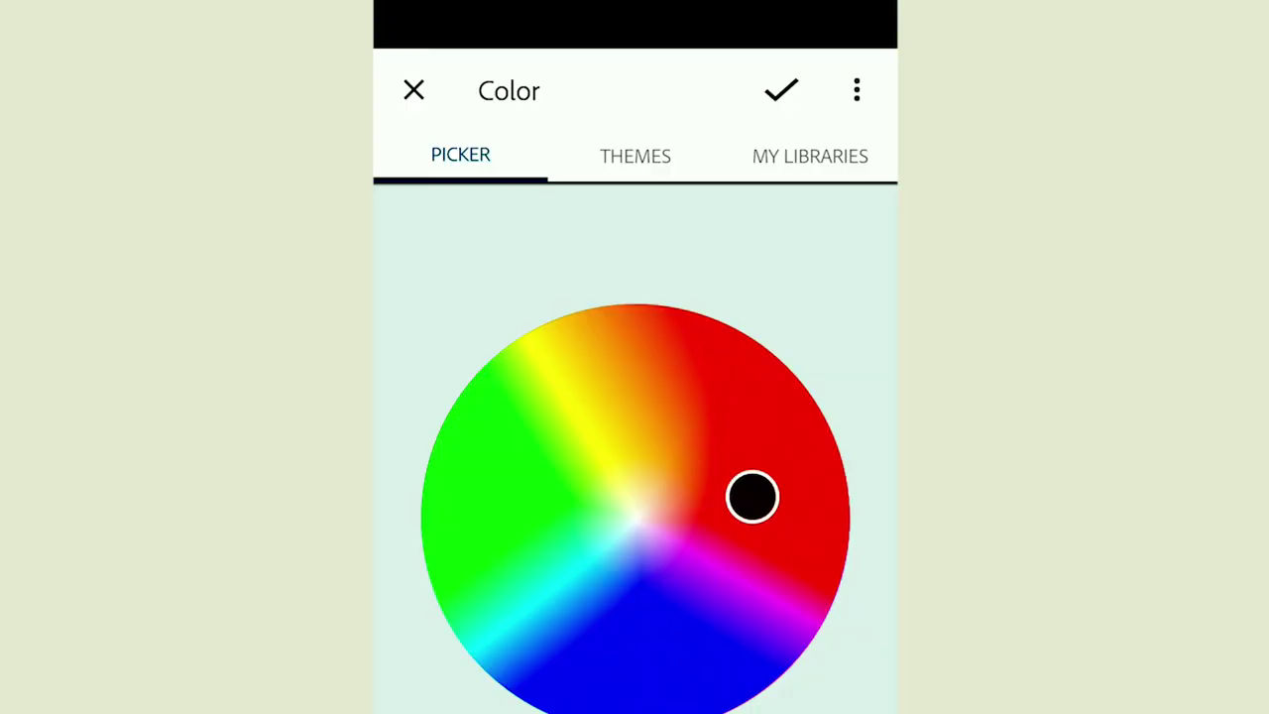
{"action": "left_click", "coordinate": [657, 220]}
{"action": "left_click_drag", "start_coordinate": [738, 700], "coordinate": [872, 700]}
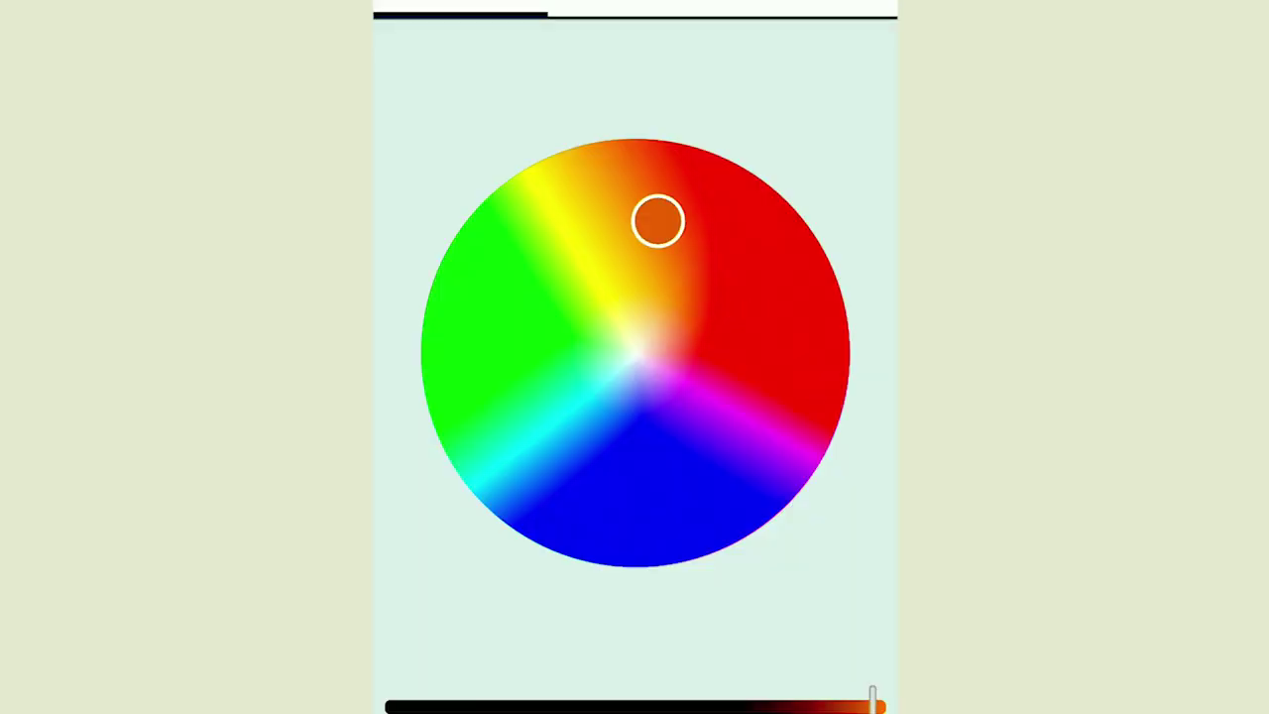
{"action": "key", "text": "Escape"}
{"action": "left_click_drag", "start_coordinate": [436, 39], "coordinate": [500, 50]}
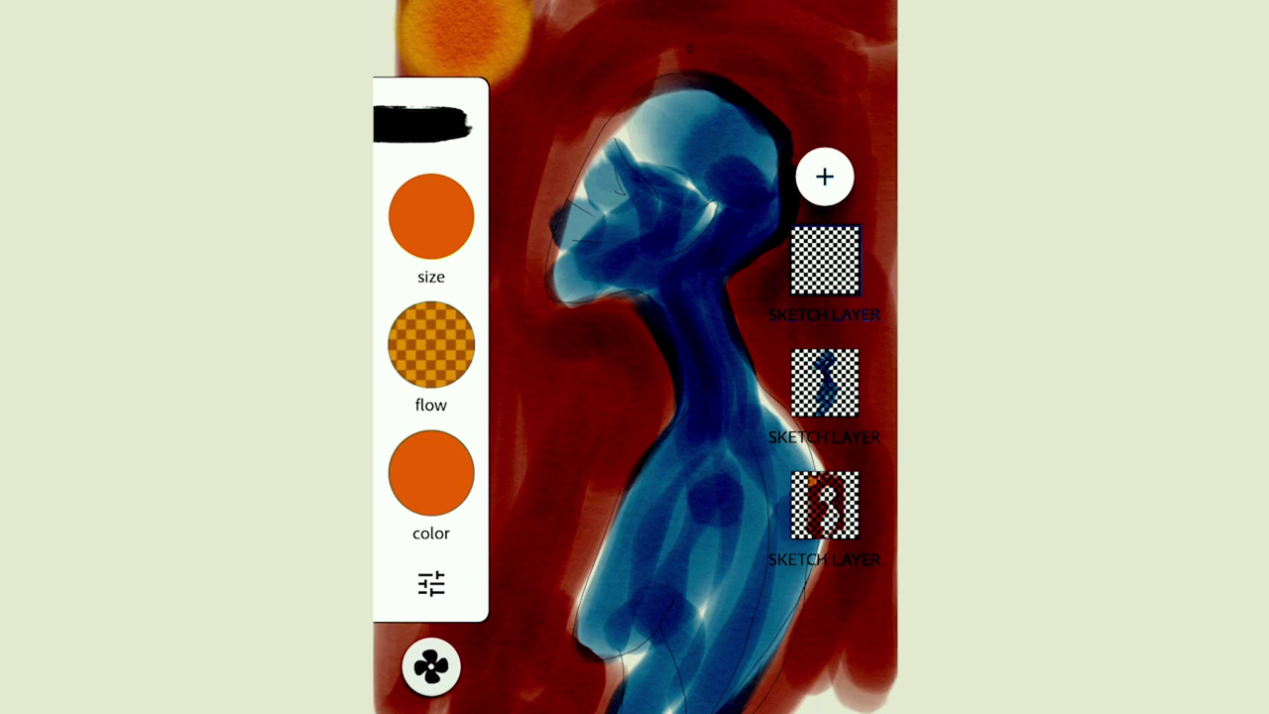
Step: Choose the thin line brush preset and zoom in
{"action": "left_click", "coordinate": [425, 119]}
{"action": "left_click", "coordinate": [421, 114]}
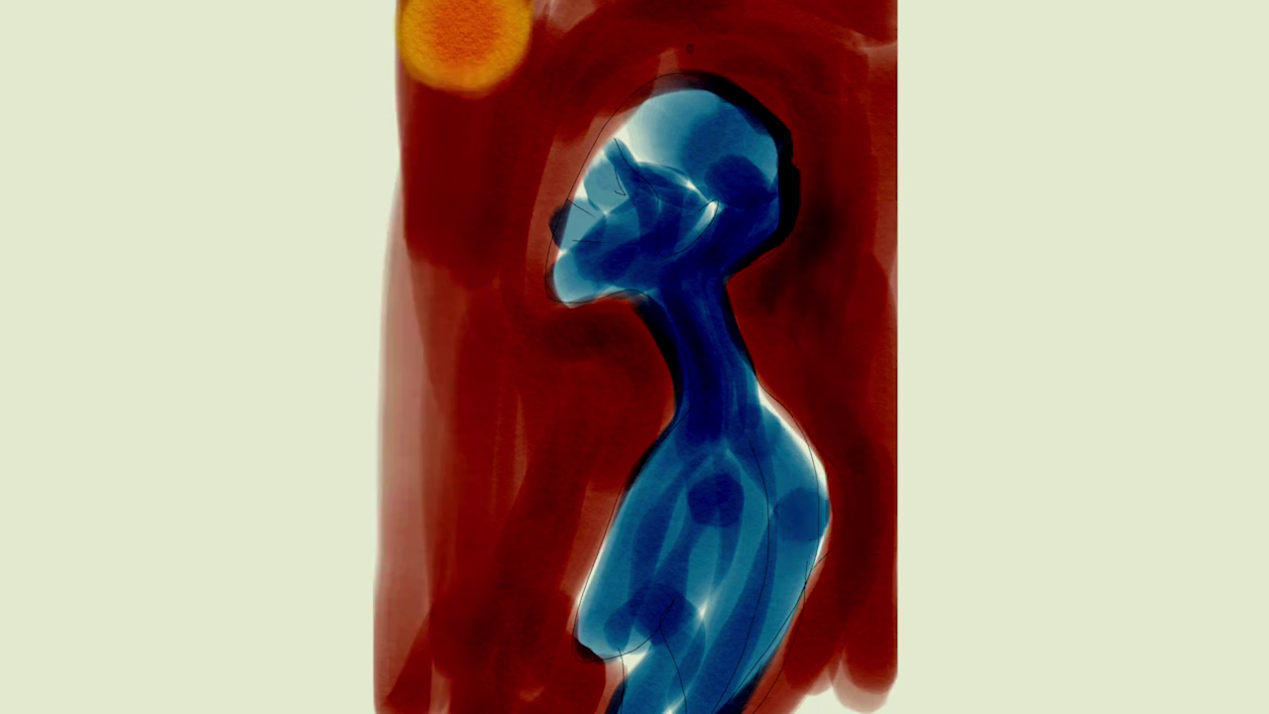
{"action": "scroll", "coordinate": [619, 181], "scroll_direction": "up", "scroll_amount": 5}
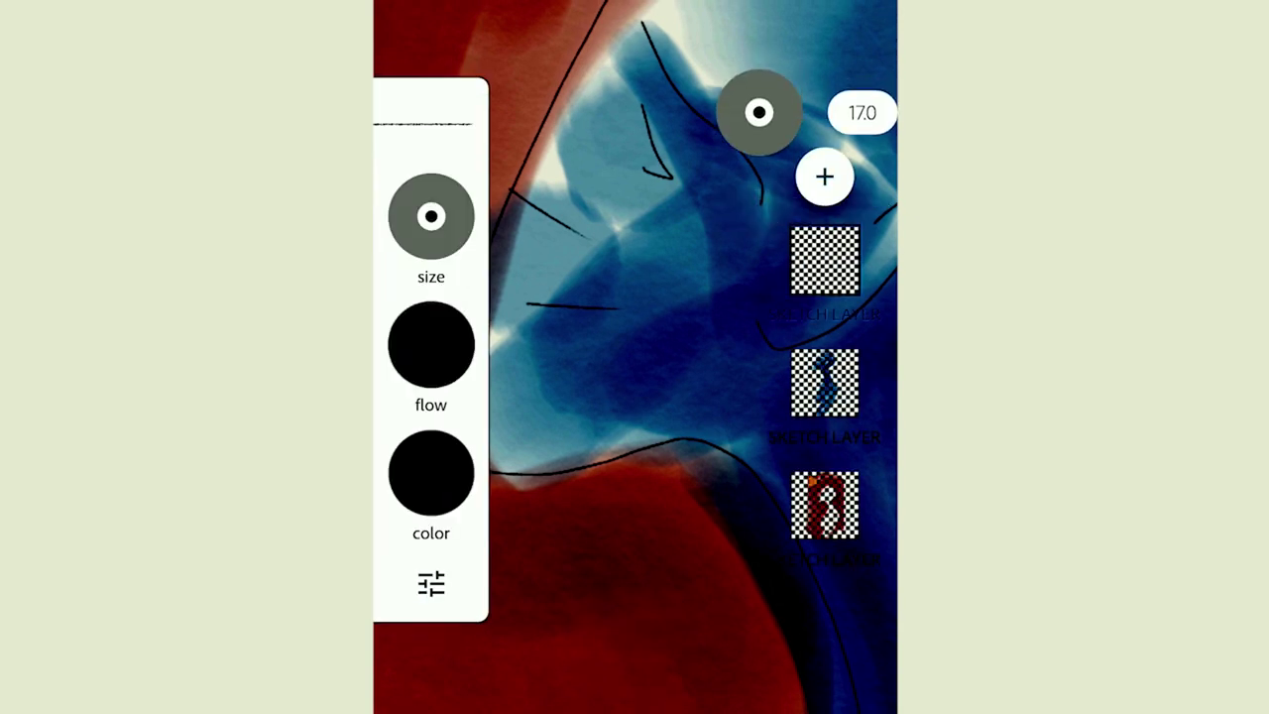
Step: Thicken the head outline and ink the eye and mouth lines in bold black
{"action": "left_click_drag", "start_coordinate": [646, 32], "coordinate": [752, 179]}
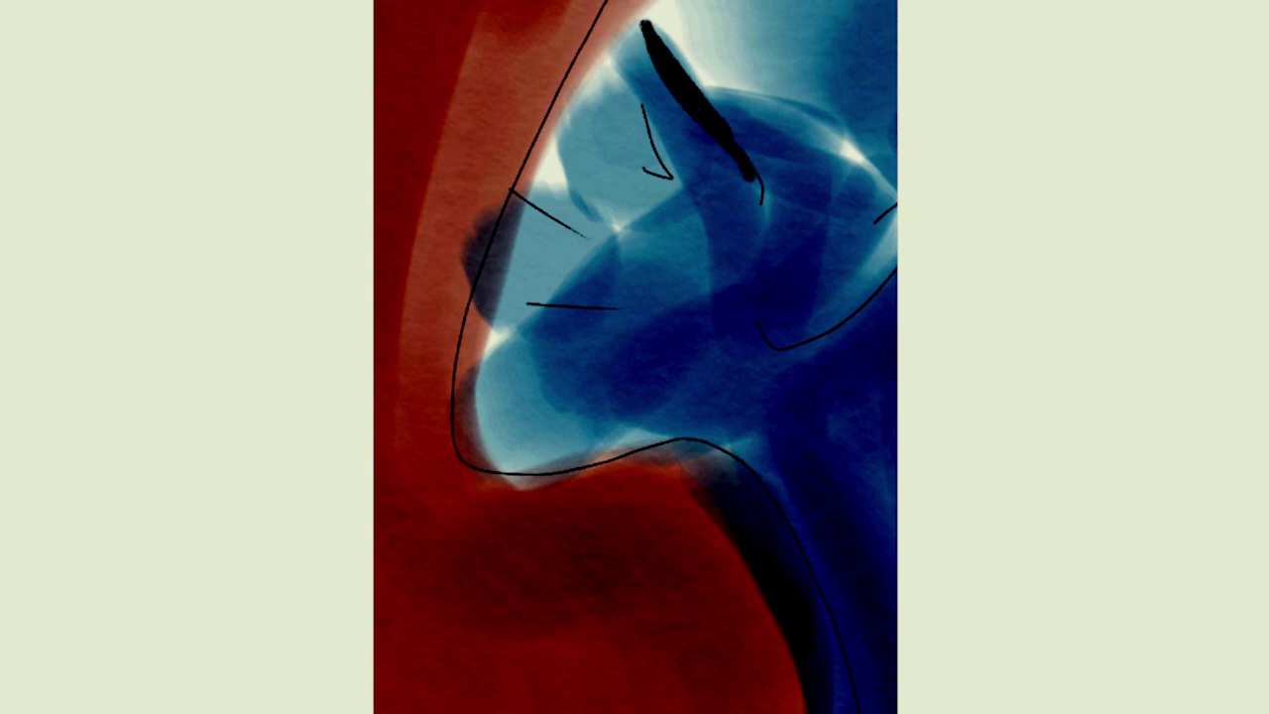
{"action": "left_click_drag", "start_coordinate": [635, 121], "coordinate": [646, 147]}
{"action": "mouse_move", "coordinate": [632, 87]}
{"action": "left_mouse_down"}
{"action": "mouse_move", "coordinate": [678, 173]}
{"action": "mouse_move", "coordinate": [670, 189]}
{"action": "left_mouse_up"}
{"action": "left_click_drag", "start_coordinate": [514, 188], "coordinate": [591, 231]}
{"action": "mouse_move", "coordinate": [500, 303]}
{"action": "left_mouse_down"}
{"action": "mouse_move", "coordinate": [625, 317]}
{"action": "mouse_move", "coordinate": [605, 327]}
{"action": "left_mouse_up"}
{"action": "mouse_move", "coordinate": [488, 326]}
{"action": "left_mouse_down"}
{"action": "mouse_move", "coordinate": [517, 345]}
{"action": "mouse_move", "coordinate": [482, 422]}
{"action": "left_mouse_up"}
{"action": "left_click_drag", "start_coordinate": [513, 361], "coordinate": [484, 436]}
{"action": "left_click_drag", "start_coordinate": [502, 295], "coordinate": [495, 319]}
Step: Ink the nose, brow, jawline, chin and front of the neck in black
{"action": "mouse_move", "coordinate": [535, 230]}
{"action": "left_mouse_down"}
{"action": "mouse_move", "coordinate": [504, 302]}
{"action": "mouse_move", "coordinate": [524, 270]}
{"action": "left_mouse_up"}
{"action": "left_click_drag", "start_coordinate": [601, 111], "coordinate": [519, 187]}
{"action": "left_click_drag", "start_coordinate": [612, 88], "coordinate": [579, 127]}
{"action": "left_click_drag", "start_coordinate": [631, 21], "coordinate": [643, 109]}
{"action": "left_click_drag", "start_coordinate": [658, 2], "coordinate": [640, 70]}
{"action": "mouse_move", "coordinate": [525, 466]}
{"action": "left_mouse_down"}
{"action": "mouse_move", "coordinate": [753, 413]}
{"action": "mouse_move", "coordinate": [803, 372]}
{"action": "left_mouse_up"}
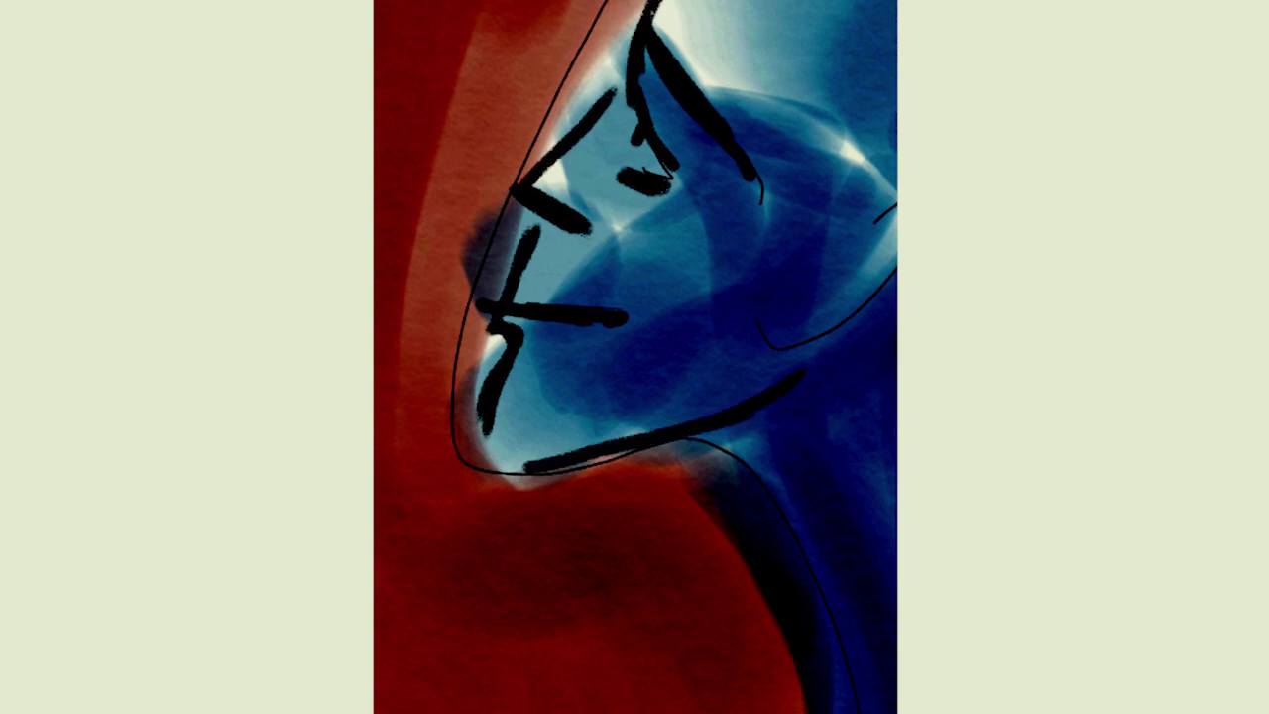
{"action": "left_click_drag", "start_coordinate": [485, 416], "coordinate": [609, 458]}
{"action": "mouse_move", "coordinate": [690, 435]}
{"action": "left_mouse_down"}
{"action": "mouse_move", "coordinate": [735, 452]}
{"action": "mouse_move", "coordinate": [823, 583]}
{"action": "left_mouse_up"}
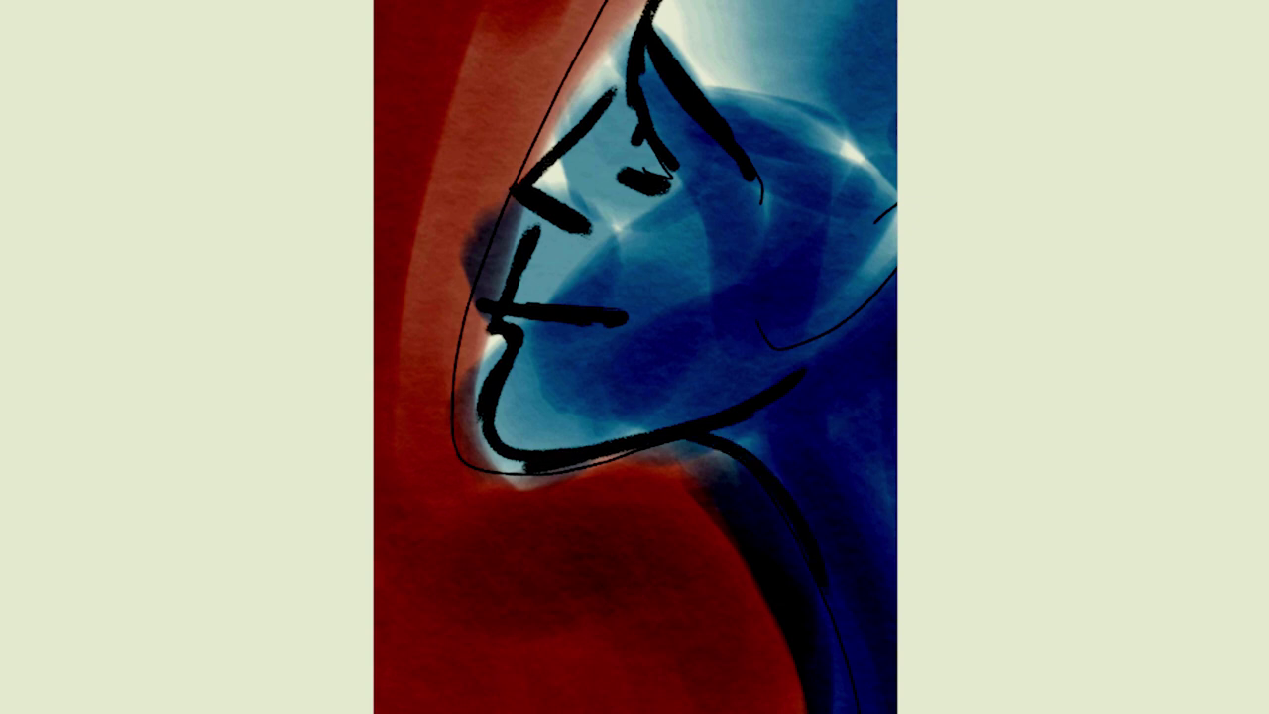
Step: Refine the eye, lower lid and eyebrow, and add hair strokes on top of the head
{"action": "left_click_drag", "start_coordinate": [599, 194], "coordinate": [613, 238]}
{"action": "mouse_move", "coordinate": [648, 141]}
{"action": "left_mouse_down"}
{"action": "mouse_move", "coordinate": [629, 161]}
{"action": "mouse_move", "coordinate": [684, 189]}
{"action": "left_mouse_up"}
{"action": "mouse_move", "coordinate": [642, 95]}
{"action": "left_mouse_down"}
{"action": "mouse_move", "coordinate": [709, 189]}
{"action": "mouse_move", "coordinate": [685, 176]}
{"action": "left_mouse_up"}
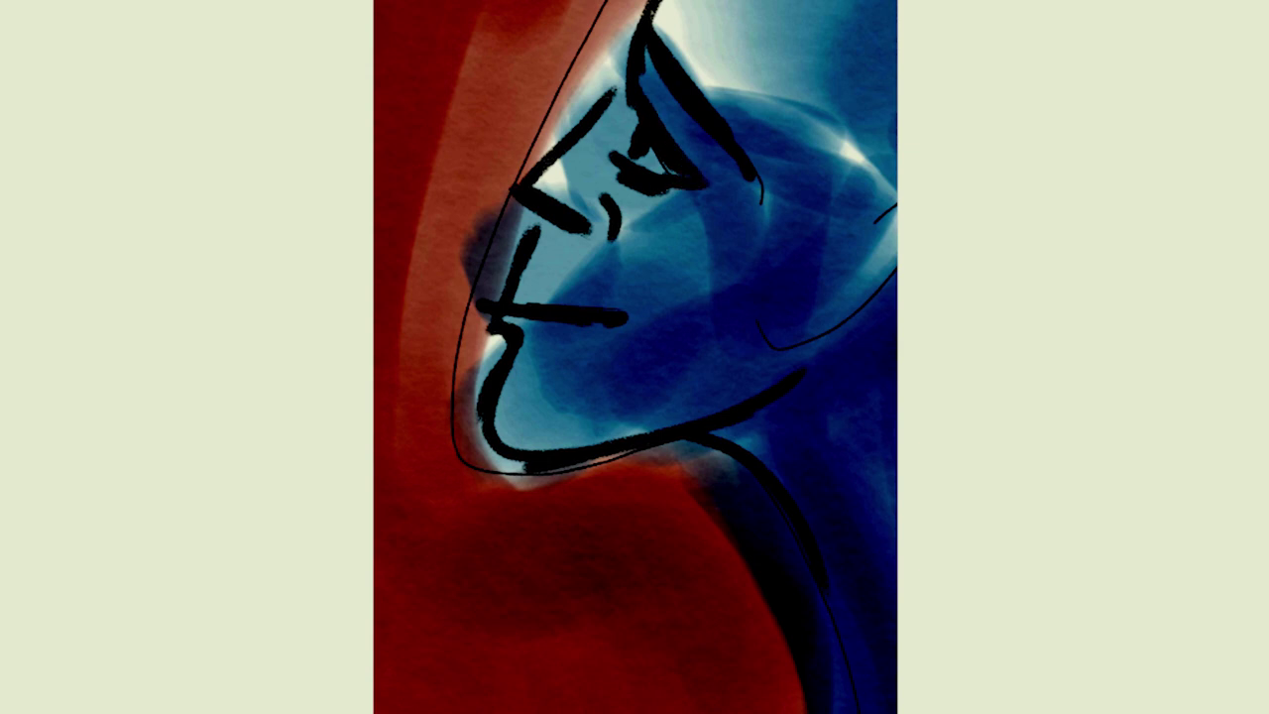
{"action": "left_click_drag", "start_coordinate": [630, 97], "coordinate": [583, 139]}
{"action": "left_click_drag", "start_coordinate": [700, 184], "coordinate": [712, 197]}
{"action": "mouse_move", "coordinate": [658, 5]}
{"action": "left_mouse_down"}
{"action": "mouse_move", "coordinate": [692, 81]}
{"action": "mouse_move", "coordinate": [748, 152]}
{"action": "left_mouse_up"}
Step: Thicken the nose and mouth lines and trace the ear outline and inner ear
{"action": "left_click_drag", "start_coordinate": [552, 222], "coordinate": [514, 300]}
{"action": "mouse_move", "coordinate": [606, 309]}
{"action": "left_mouse_down"}
{"action": "mouse_move", "coordinate": [627, 307]}
{"action": "mouse_move", "coordinate": [630, 330]}
{"action": "left_mouse_up"}
{"action": "left_click_drag", "start_coordinate": [519, 325], "coordinate": [524, 365]}
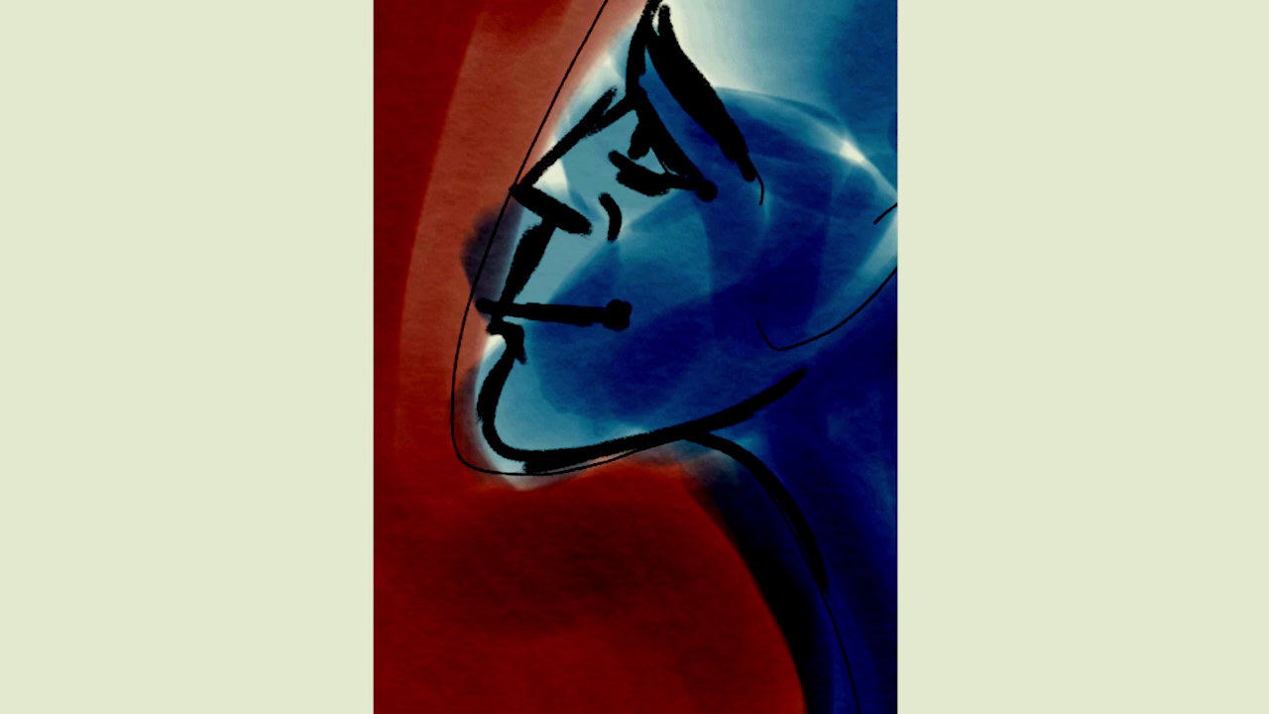
{"action": "scroll", "coordinate": [634, 356], "scroll_direction": "down", "scroll_amount": 3}
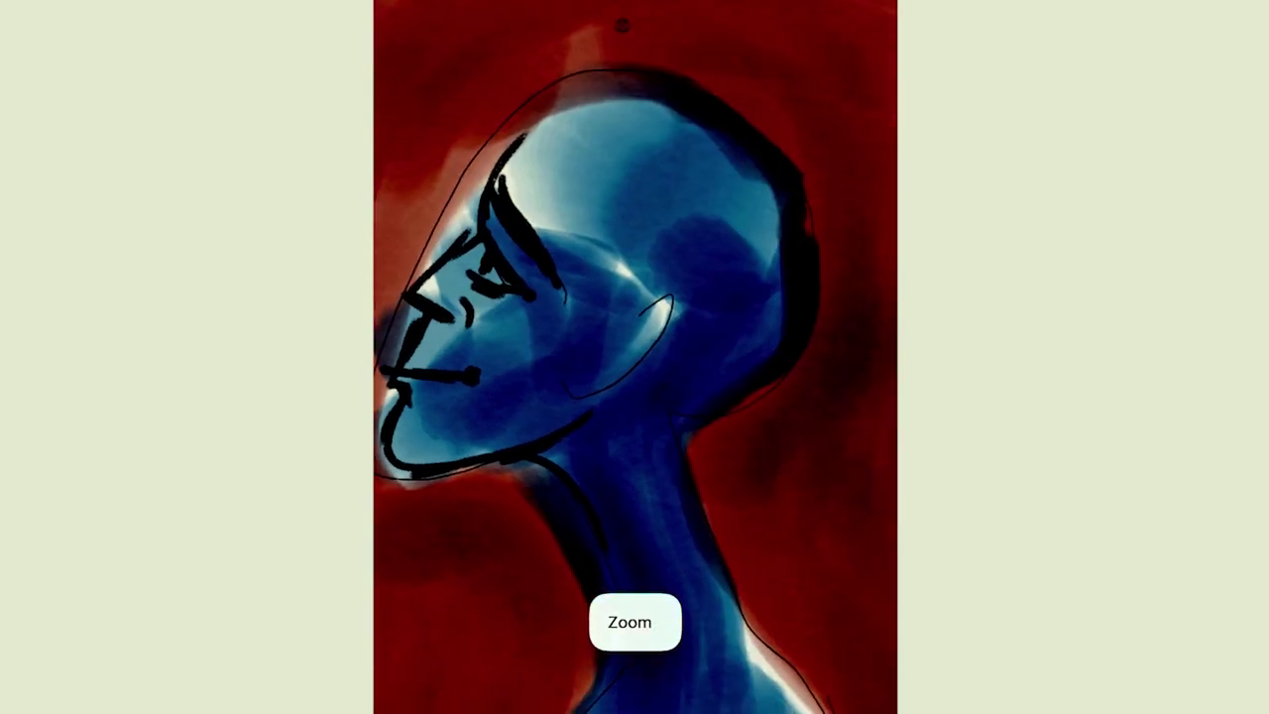
{"action": "mouse_move", "coordinate": [574, 393]}
{"action": "left_mouse_down"}
{"action": "mouse_move", "coordinate": [680, 309]}
{"action": "mouse_move", "coordinate": [631, 289]}
{"action": "left_mouse_up"}
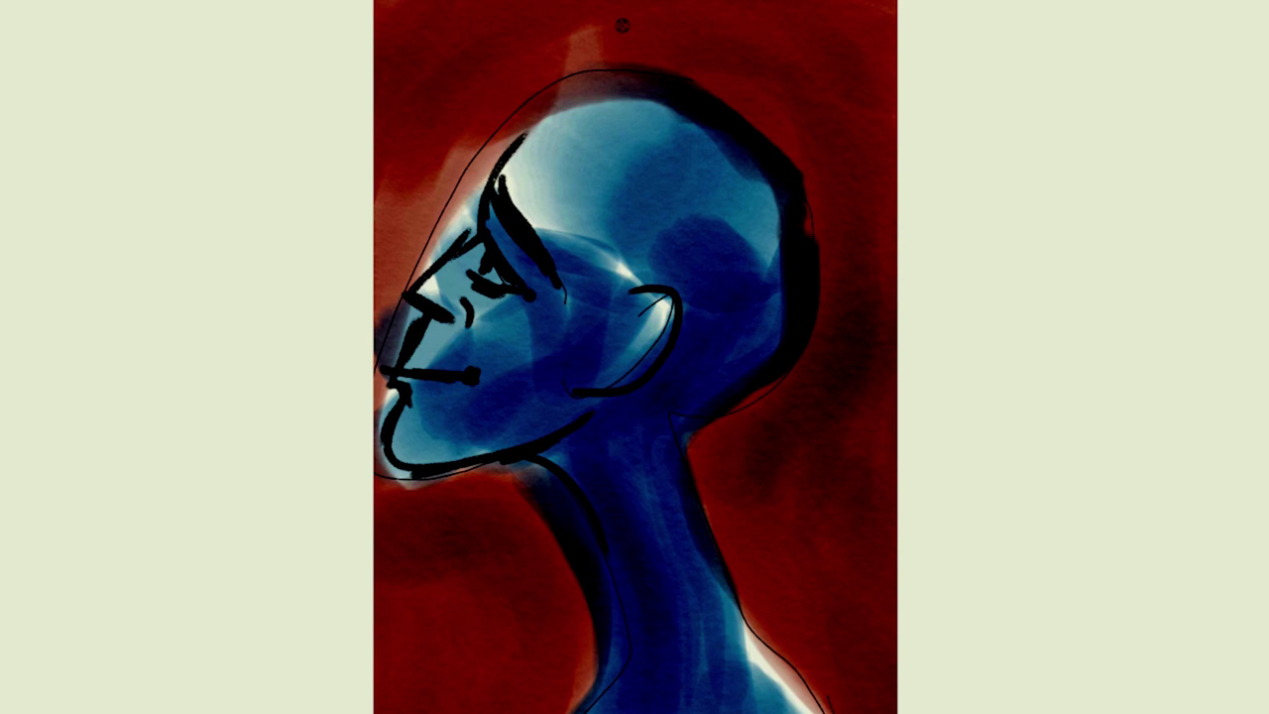
{"action": "scroll", "coordinate": [585, 486], "scroll_direction": "up", "scroll_amount": 3}
{"action": "mouse_move", "coordinate": [710, 198]}
{"action": "left_mouse_down"}
{"action": "mouse_move", "coordinate": [650, 244]}
{"action": "mouse_move", "coordinate": [646, 290]}
{"action": "mouse_move", "coordinate": [615, 305]}
{"action": "mouse_move", "coordinate": [682, 236]}
{"action": "mouse_move", "coordinate": [696, 258]}
{"action": "mouse_move", "coordinate": [645, 301]}
{"action": "mouse_move", "coordinate": [649, 208]}
{"action": "mouse_move", "coordinate": [643, 220]}
{"action": "left_mouse_up"}
{"action": "left_click_drag", "start_coordinate": [745, 187], "coordinate": [727, 288]}
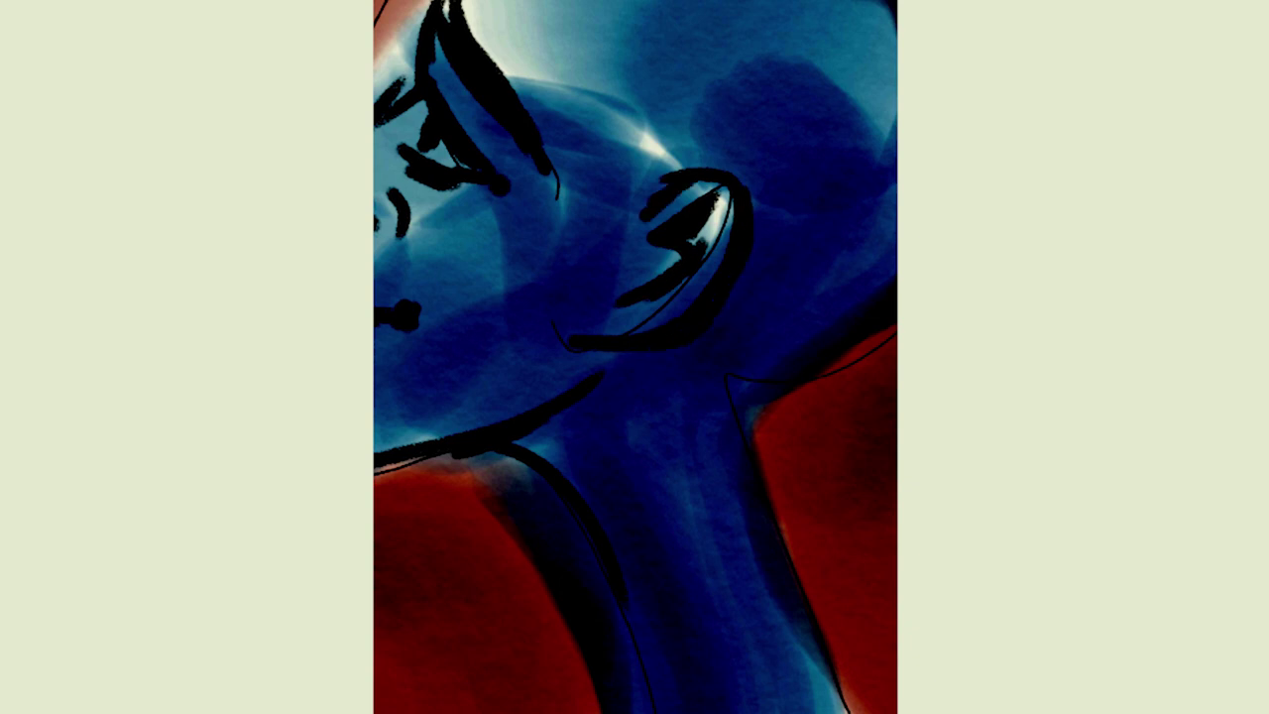
Step: Ink the back of the neck, the top of the skull and the back of the head
{"action": "scroll", "coordinate": [634, 357], "scroll_direction": "down", "scroll_amount": 5}
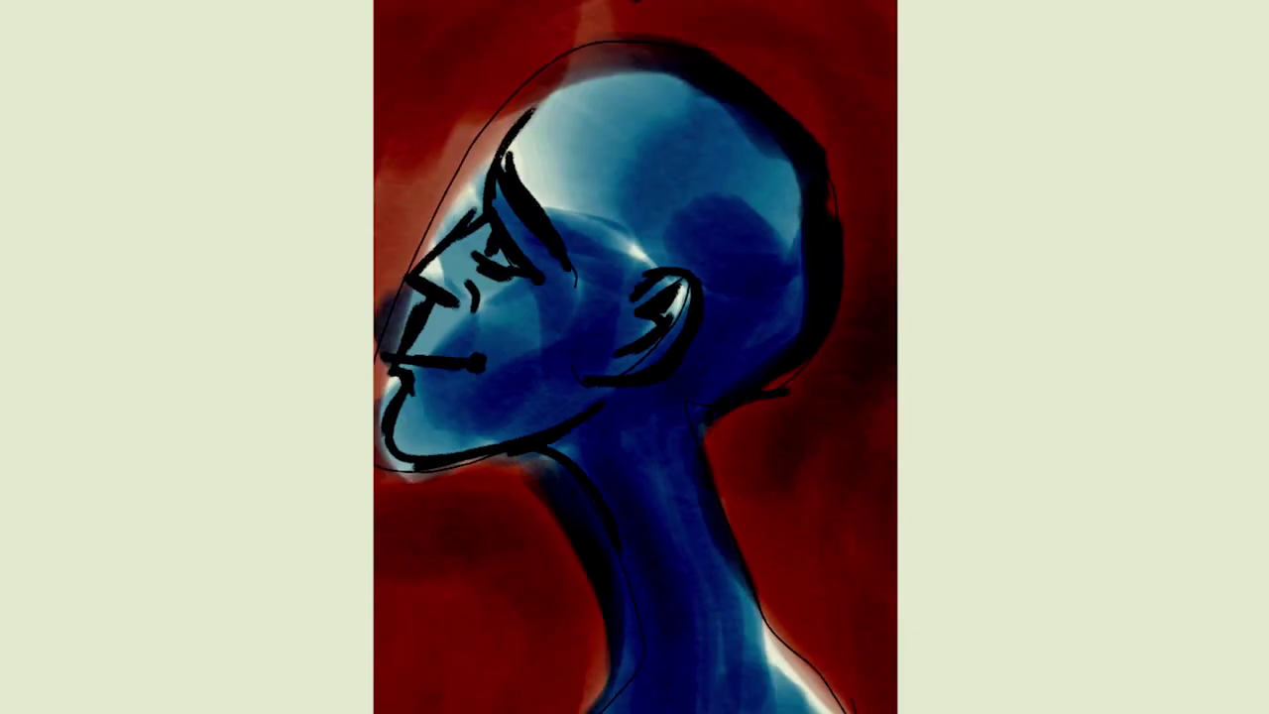
{"action": "mouse_move", "coordinate": [731, 414]}
{"action": "left_mouse_down"}
{"action": "mouse_move", "coordinate": [743, 539]}
{"action": "mouse_move", "coordinate": [778, 630]}
{"action": "mouse_move", "coordinate": [723, 516]}
{"action": "mouse_move", "coordinate": [779, 632]}
{"action": "left_mouse_up"}
{"action": "mouse_move", "coordinate": [491, 167]}
{"action": "left_mouse_down"}
{"action": "mouse_move", "coordinate": [535, 127]}
{"action": "mouse_move", "coordinate": [663, 65]}
{"action": "mouse_move", "coordinate": [649, 53]}
{"action": "mouse_move", "coordinate": [779, 103]}
{"action": "left_mouse_up"}
{"action": "left_click_drag", "start_coordinate": [841, 194], "coordinate": [784, 422]}
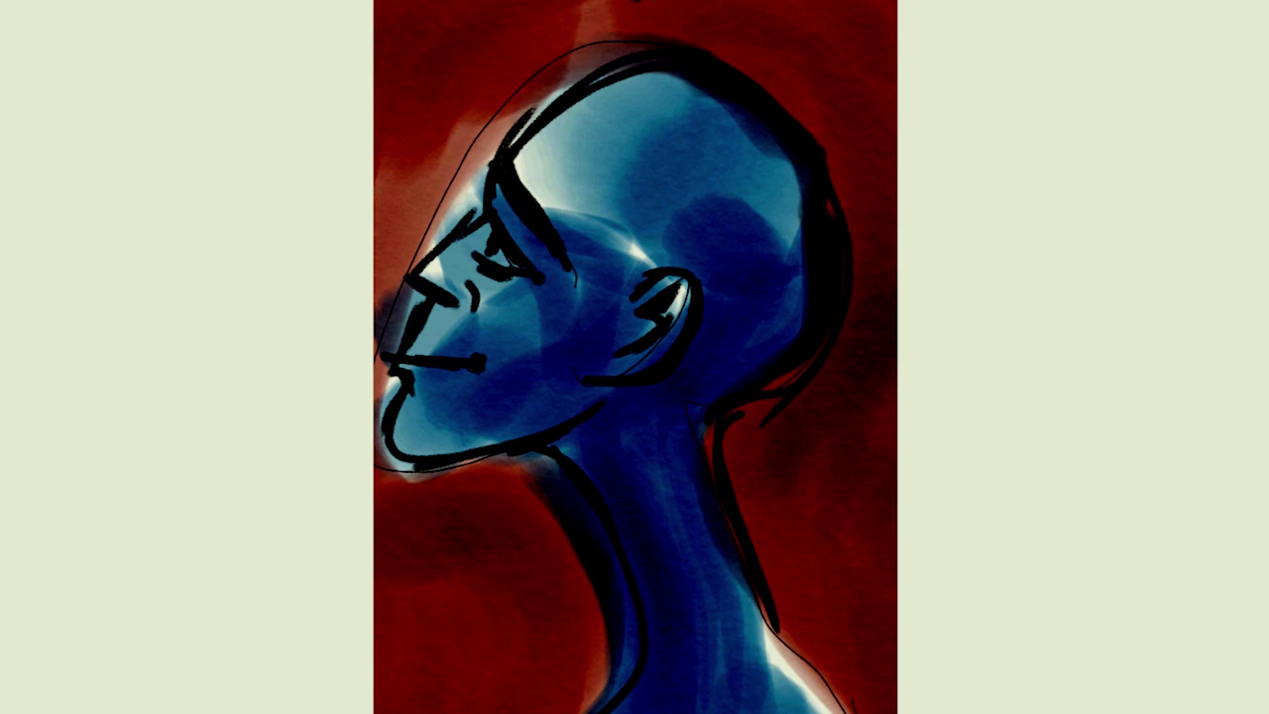
{"action": "scroll", "coordinate": [634, 357], "scroll_direction": "down", "scroll_amount": 5}
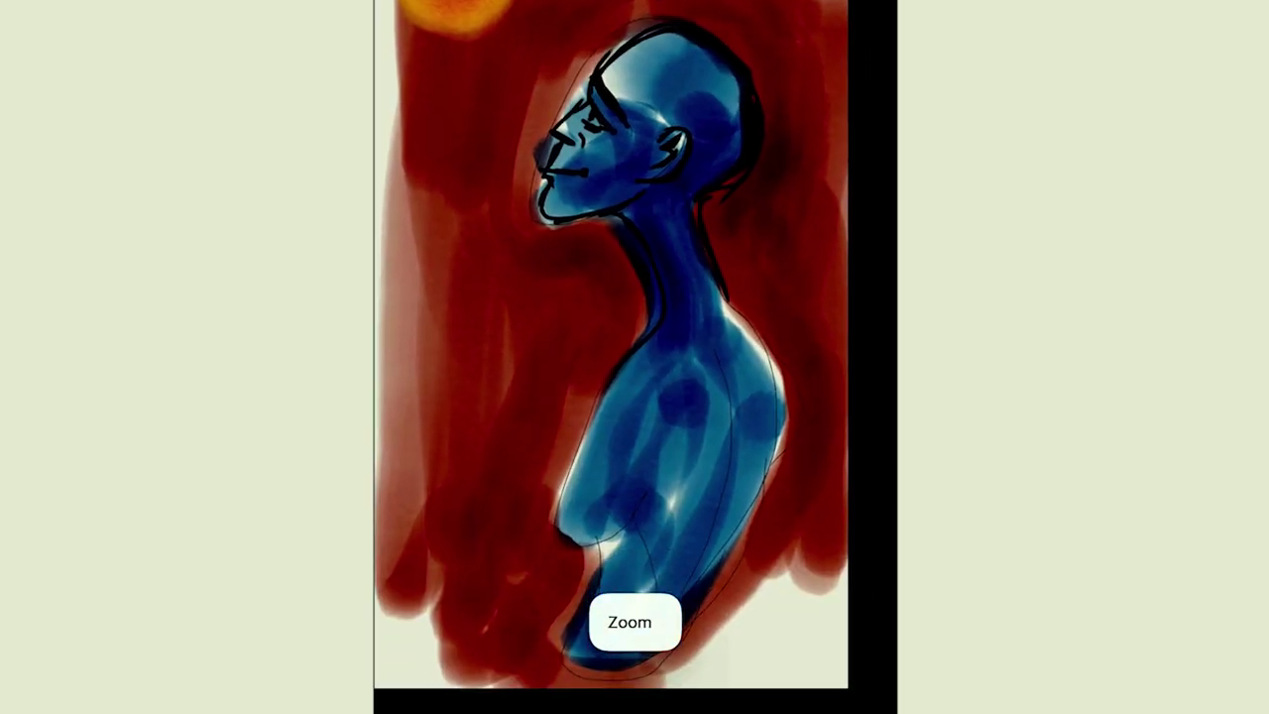
Step: Outline the chest, back, front and bottom of the torso in bold black
{"action": "left_click_drag", "start_coordinate": [551, 544], "coordinate": [601, 551]}
{"action": "left_click_drag", "start_coordinate": [656, 452], "coordinate": [601, 583]}
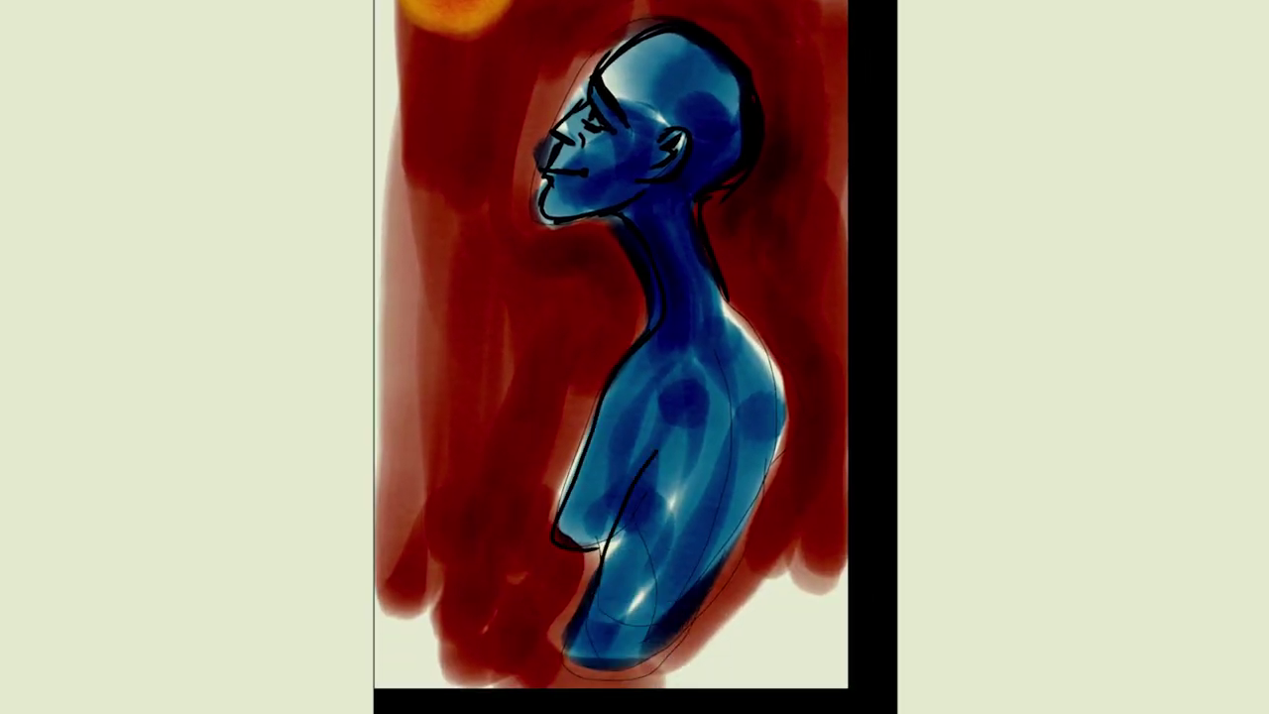
{"action": "mouse_move", "coordinate": [722, 270]}
{"action": "left_mouse_down"}
{"action": "mouse_move", "coordinate": [783, 446]}
{"action": "mouse_move", "coordinate": [654, 675]}
{"action": "mouse_move", "coordinate": [579, 682]}
{"action": "left_mouse_up"}
{"action": "mouse_move", "coordinate": [743, 308]}
{"action": "left_mouse_down"}
{"action": "mouse_move", "coordinate": [815, 436]}
{"action": "mouse_move", "coordinate": [780, 527]}
{"action": "left_mouse_up"}
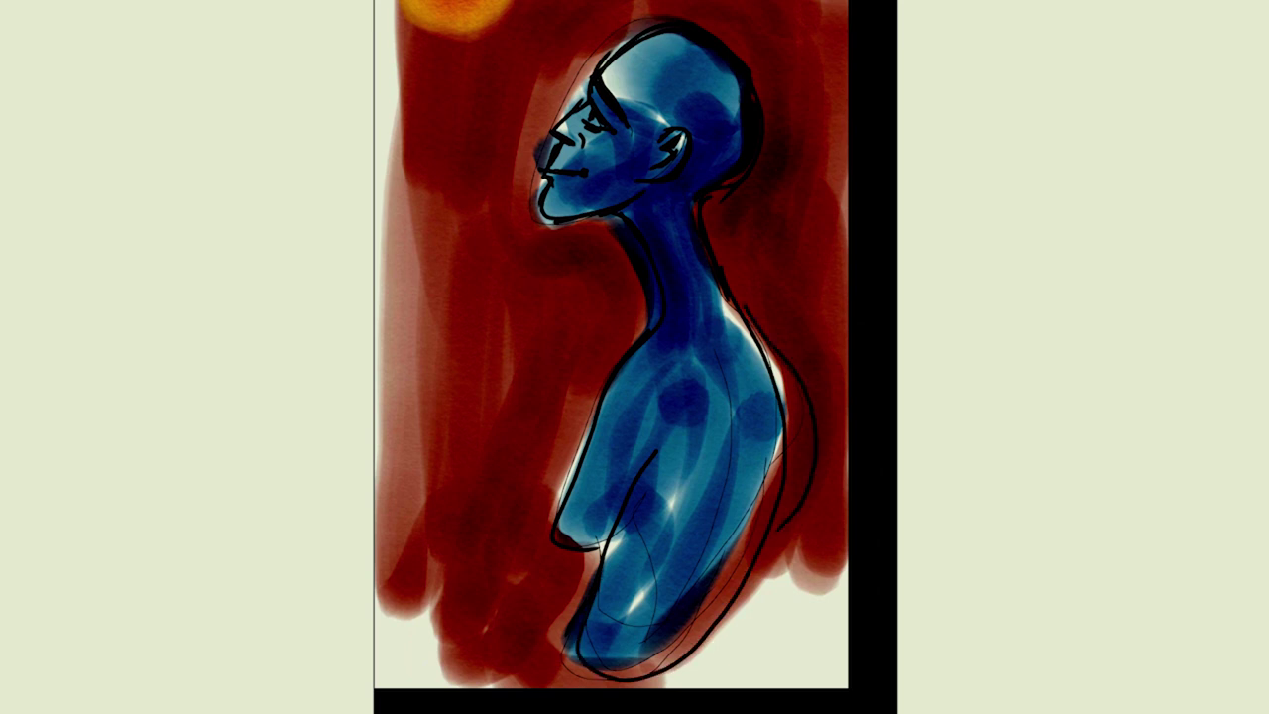
{"action": "mouse_move", "coordinate": [662, 444]}
{"action": "left_mouse_down"}
{"action": "mouse_move", "coordinate": [606, 548]}
{"action": "mouse_move", "coordinate": [722, 639]}
{"action": "mouse_move", "coordinate": [749, 581]}
{"action": "left_mouse_up"}
{"action": "left_click_drag", "start_coordinate": [805, 427], "coordinate": [769, 536]}
{"action": "mouse_move", "coordinate": [729, 346]}
{"action": "left_mouse_down"}
{"action": "mouse_move", "coordinate": [741, 495]}
{"action": "mouse_move", "coordinate": [669, 613]}
{"action": "left_mouse_up"}
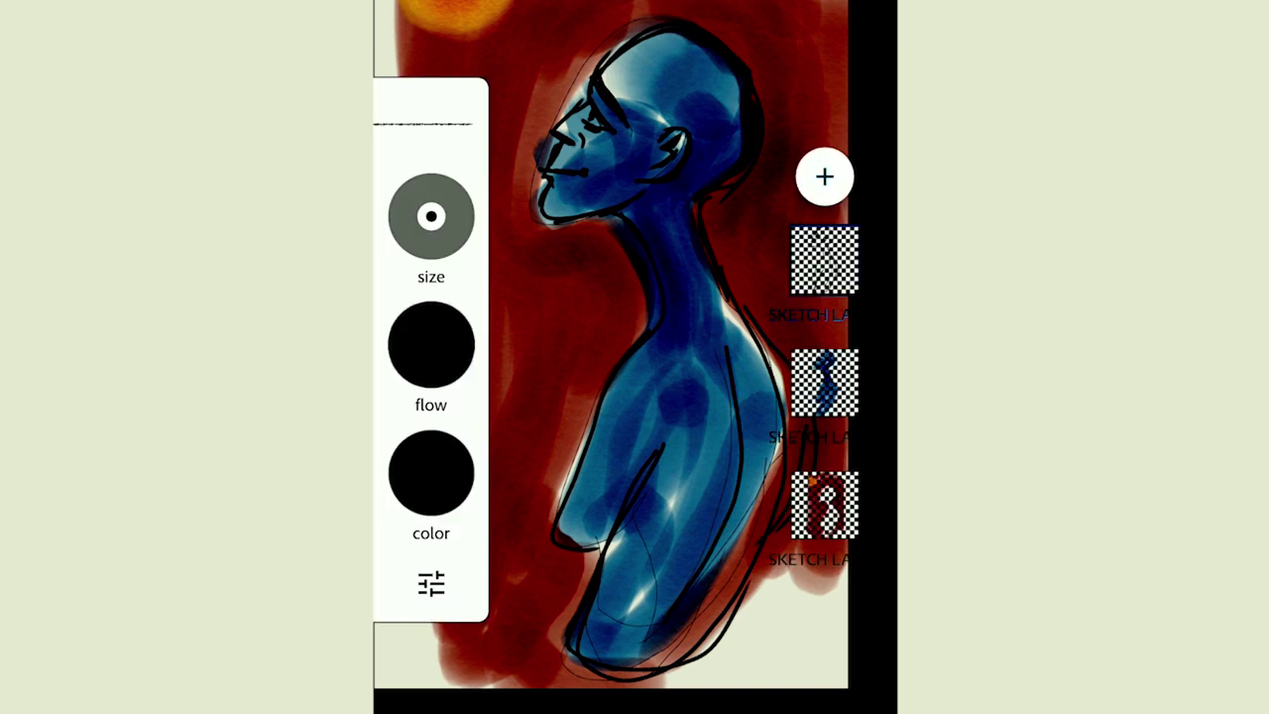
{"action": "left_click_drag", "start_coordinate": [507, 599], "coordinate": [545, 659]}
Step: Adjust the view and test the red brush with a small mark near the canvas bottom
{"action": "scroll", "coordinate": [634, 357], "scroll_direction": "up", "scroll_amount": 3}
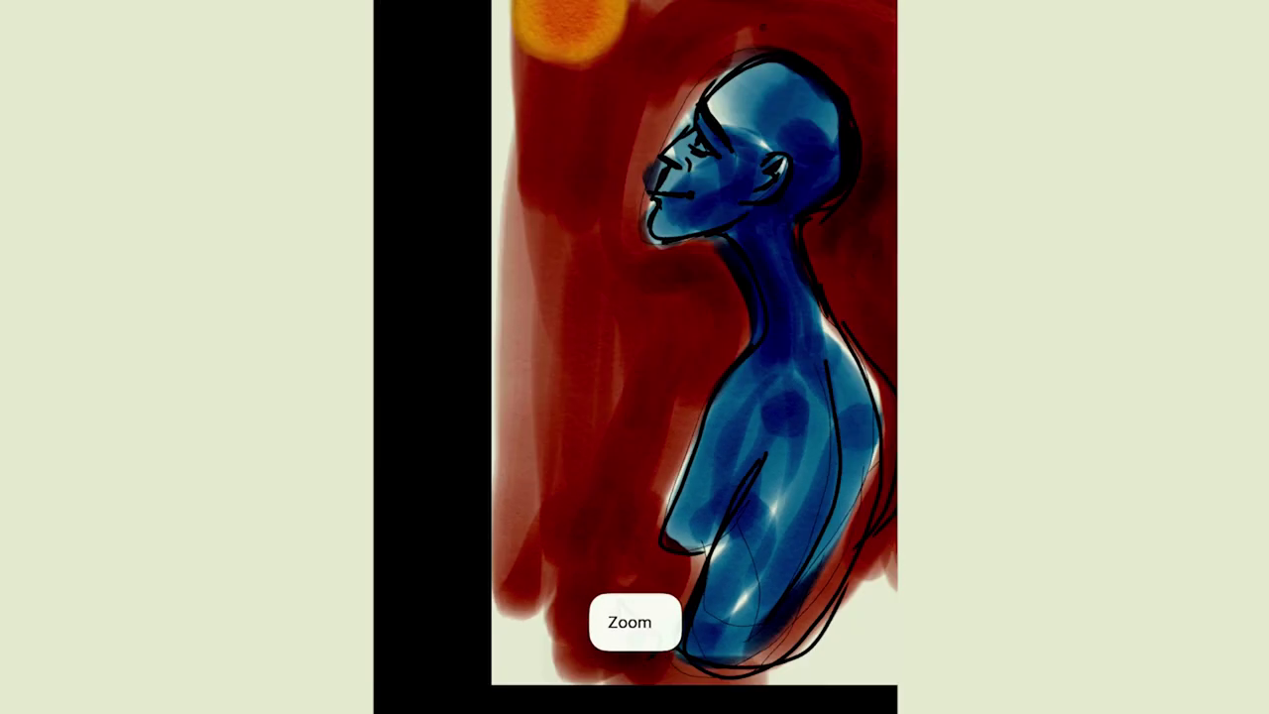
{"action": "scroll", "coordinate": [635, 357], "scroll_direction": "down", "scroll_amount": 3}
{"action": "scroll", "coordinate": [635, 357], "scroll_direction": "up", "scroll_amount": 5}
{"action": "scroll", "coordinate": [635, 357], "scroll_direction": "up", "scroll_amount": 3}
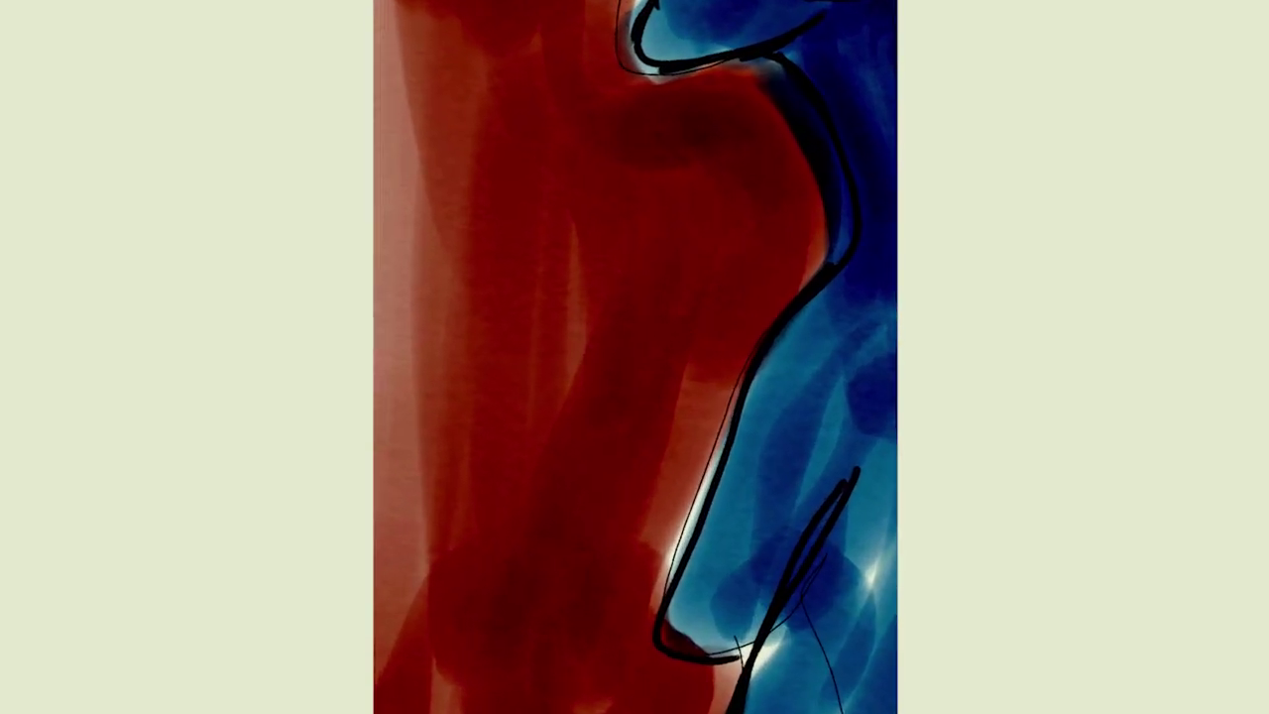
{"action": "scroll", "coordinate": [635, 357], "scroll_direction": "down", "scroll_amount": 3}
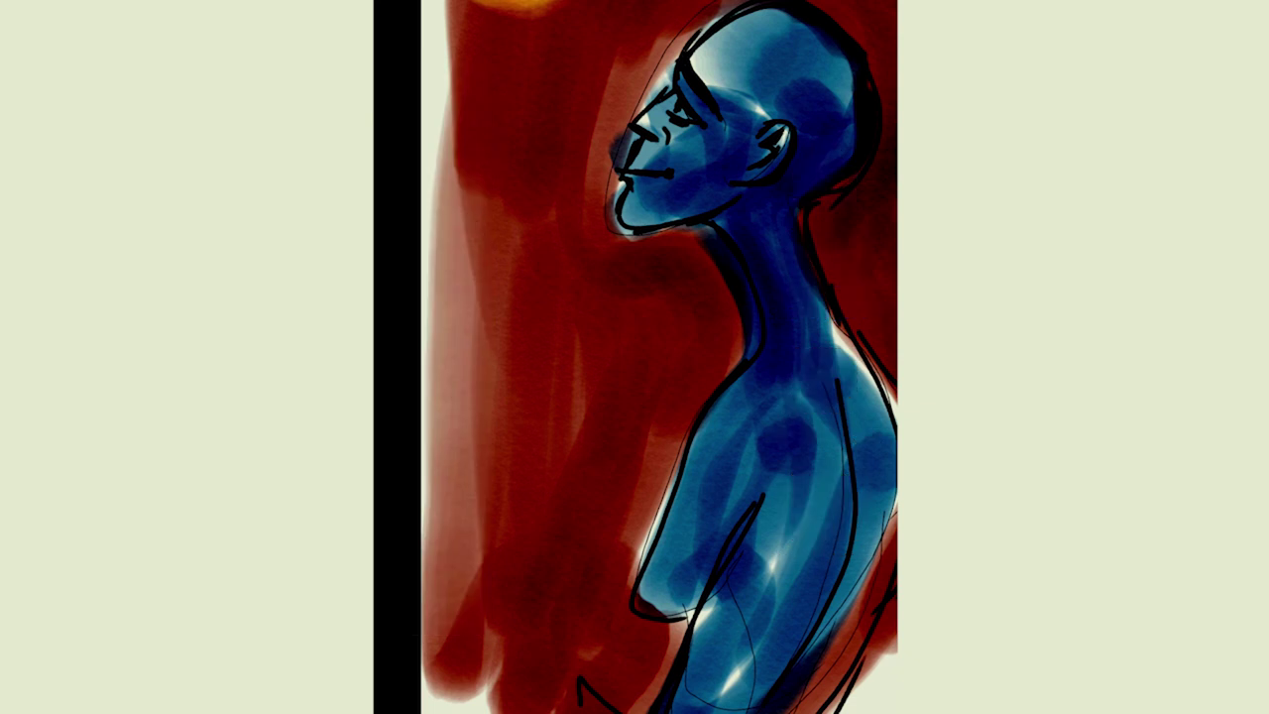
{"action": "left_click_drag", "start_coordinate": [563, 709], "coordinate": [587, 708]}
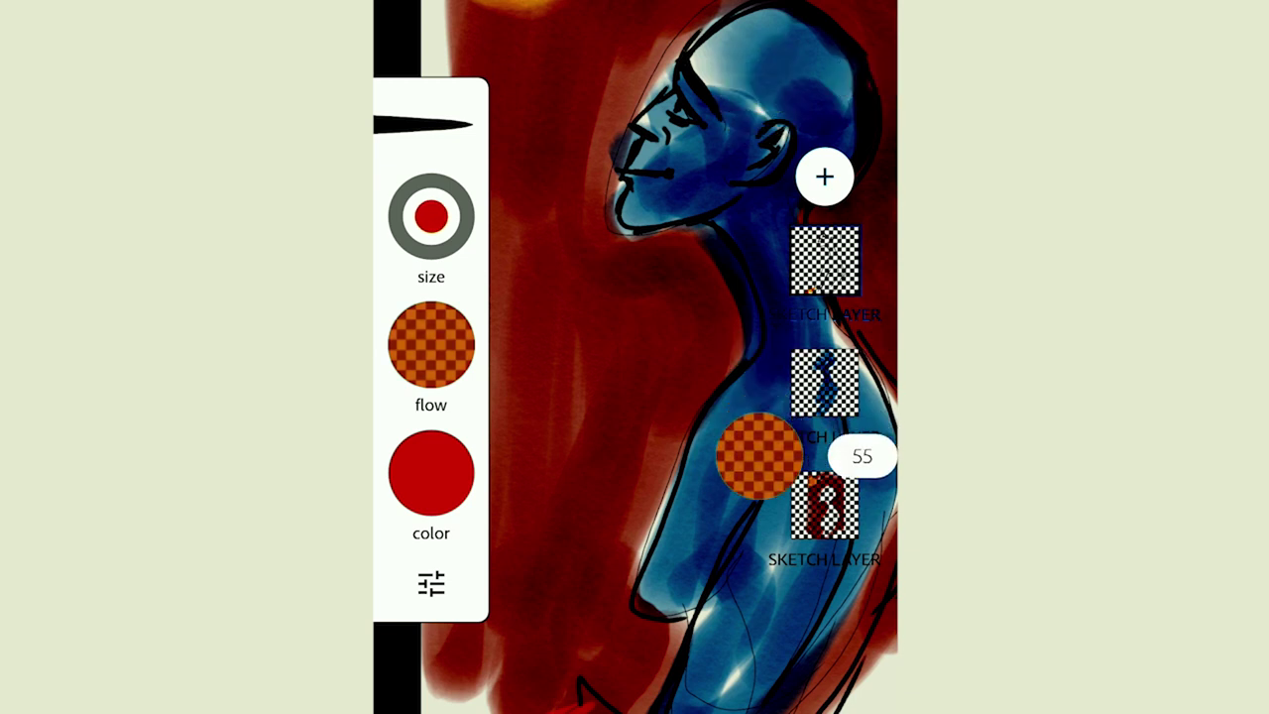
Step: Paint orange-red flames rising from the bottom-left edge of the canvas
{"action": "left_click_drag", "start_coordinate": [441, 708], "coordinate": [436, 590]}
{"action": "left_click_drag", "start_coordinate": [486, 712], "coordinate": [466, 659]}
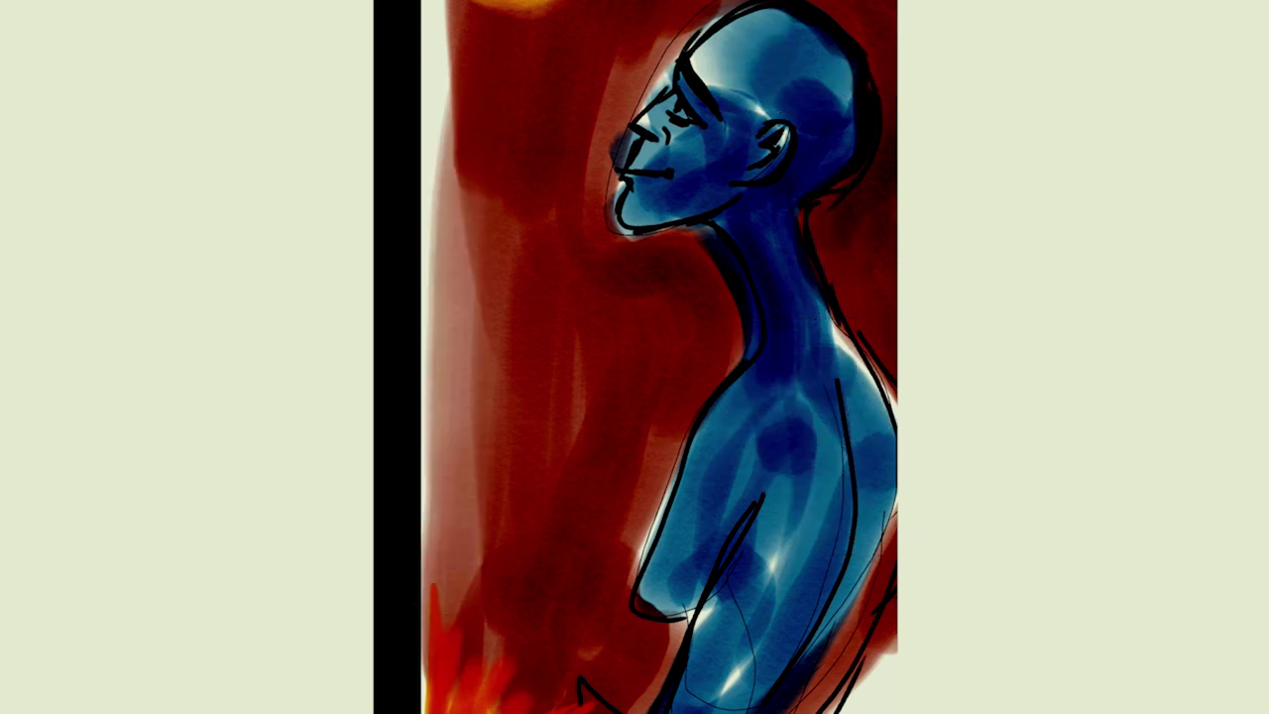
{"action": "mouse_move", "coordinate": [561, 709]}
{"action": "left_mouse_down"}
{"action": "mouse_move", "coordinate": [565, 669]}
{"action": "mouse_move", "coordinate": [536, 649]}
{"action": "left_mouse_up"}
{"action": "left_click_drag", "start_coordinate": [592, 686], "coordinate": [590, 655]}
{"action": "left_click_drag", "start_coordinate": [477, 712], "coordinate": [478, 636]}
{"action": "left_click_drag", "start_coordinate": [459, 711], "coordinate": [462, 633]}
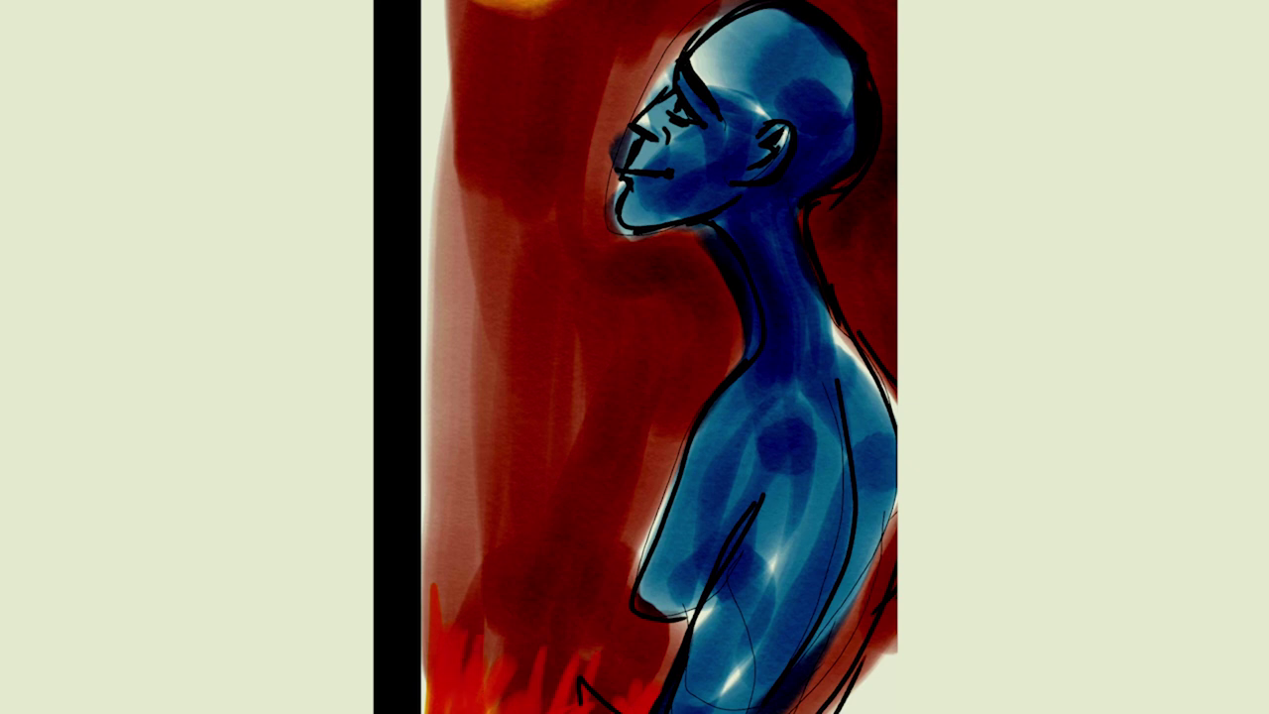
{"action": "scroll", "coordinate": [634, 357], "scroll_direction": "down", "scroll_amount": 3}
Step: Extend the flames across the bottom right and darken them with small strokes
{"action": "mouse_move", "coordinate": [649, 623]}
{"action": "left_mouse_down"}
{"action": "mouse_move", "coordinate": [597, 684]}
{"action": "mouse_move", "coordinate": [624, 600]}
{"action": "left_mouse_up"}
{"action": "mouse_move", "coordinate": [684, 692]}
{"action": "left_mouse_down"}
{"action": "mouse_move", "coordinate": [655, 577]}
{"action": "mouse_move", "coordinate": [704, 590]}
{"action": "mouse_move", "coordinate": [675, 583]}
{"action": "left_mouse_up"}
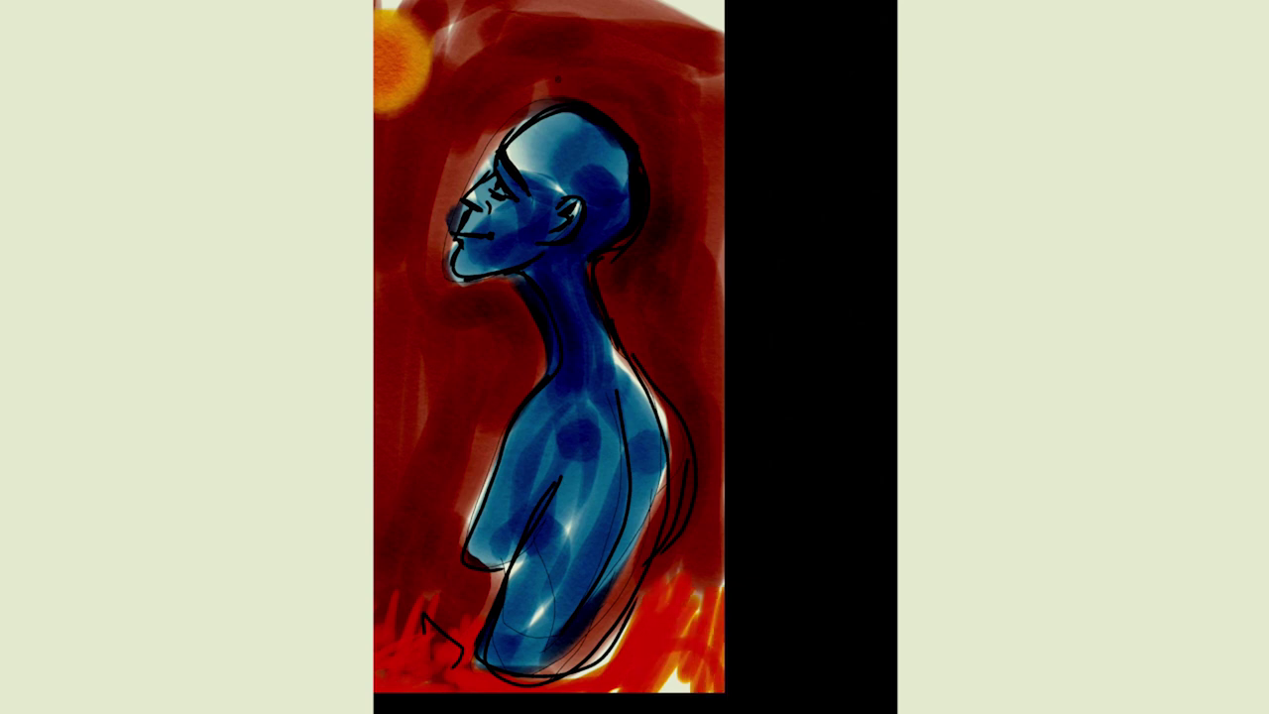
{"action": "left_click_drag", "start_coordinate": [686, 536], "coordinate": [662, 607]}
{"action": "mouse_move", "coordinate": [716, 556]}
{"action": "left_mouse_down"}
{"action": "mouse_move", "coordinate": [684, 685]}
{"action": "mouse_move", "coordinate": [615, 692]}
{"action": "left_mouse_up"}
{"action": "left_click_drag", "start_coordinate": [624, 642], "coordinate": [560, 684]}
{"action": "left_click_drag", "start_coordinate": [634, 621], "coordinate": [576, 678]}
{"action": "left_click_drag", "start_coordinate": [713, 684], "coordinate": [656, 692]}
{"action": "left_click_drag", "start_coordinate": [716, 486], "coordinate": [698, 562]}
{"action": "scroll", "coordinate": [635, 357], "scroll_direction": "down", "scroll_amount": 3}
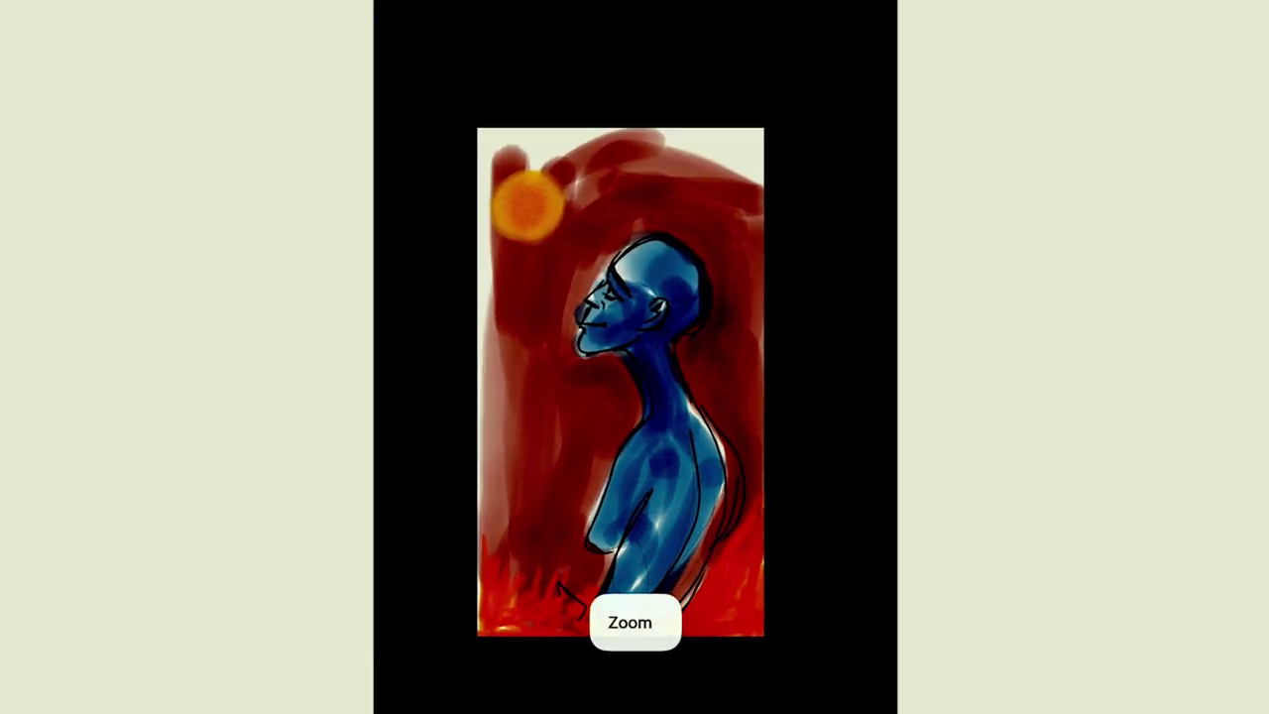
{"action": "scroll", "coordinate": [634, 357], "scroll_direction": "up", "scroll_amount": 3}
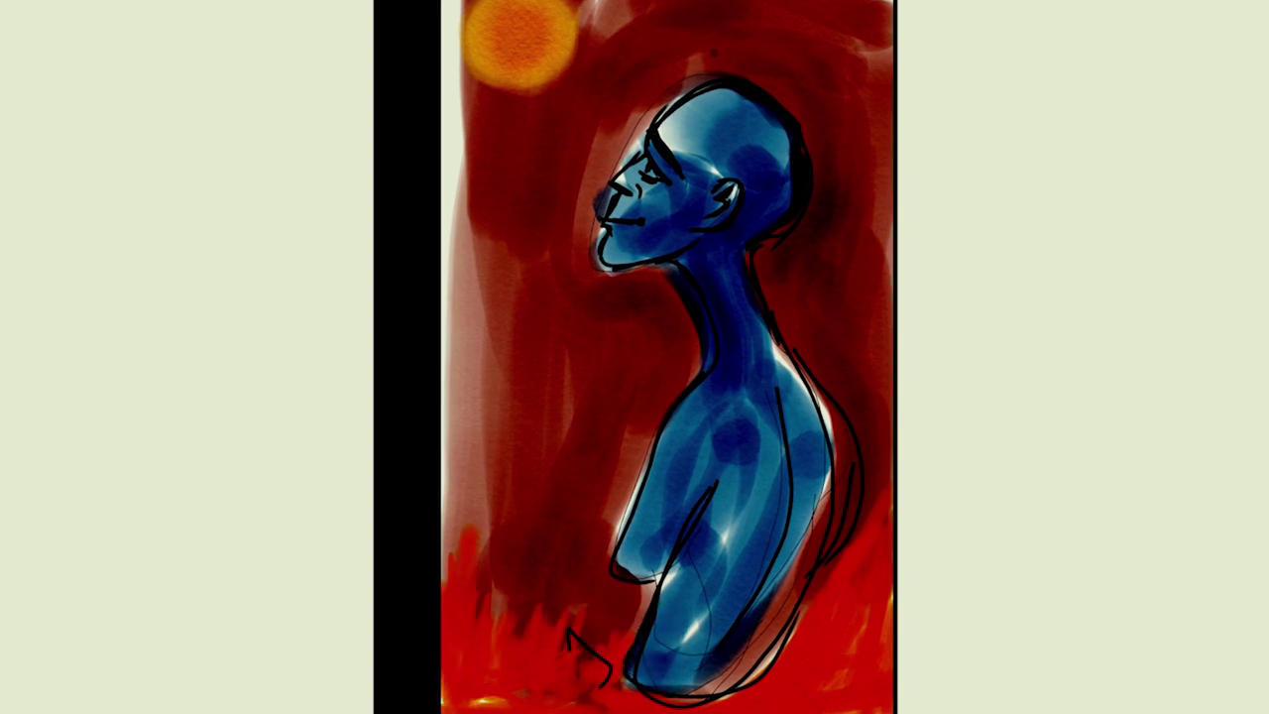
Step: Move the blue figure layer to the top, select it and switch to the broad watercolour brush
{"action": "key", "text": "Tab"}
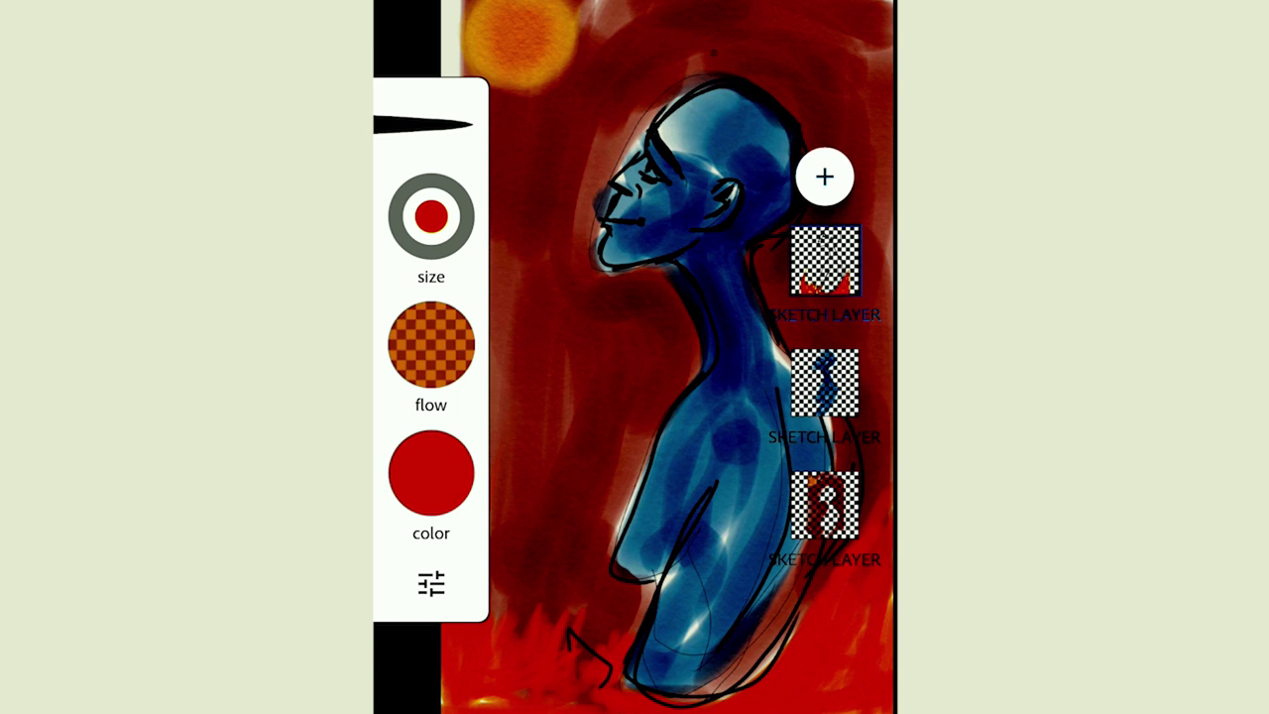
{"action": "left_click_drag", "start_coordinate": [825, 260], "coordinate": [825, 506]}
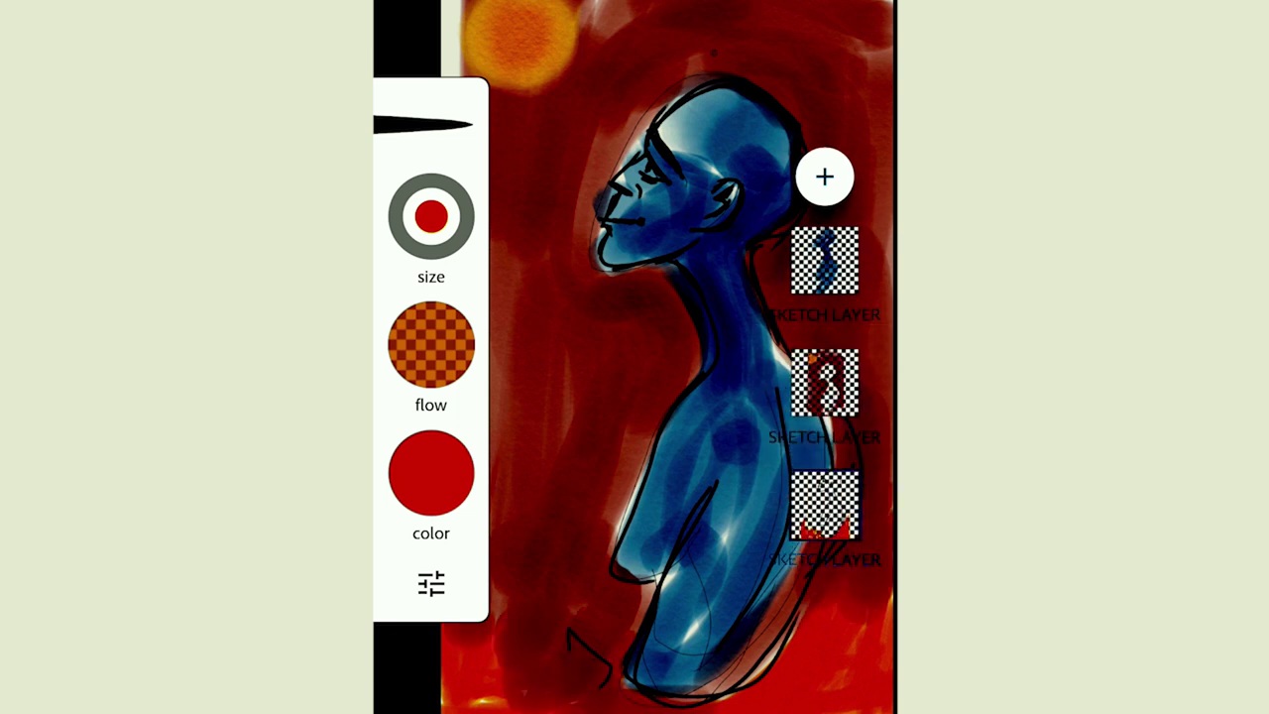
{"action": "left_click", "coordinate": [825, 260]}
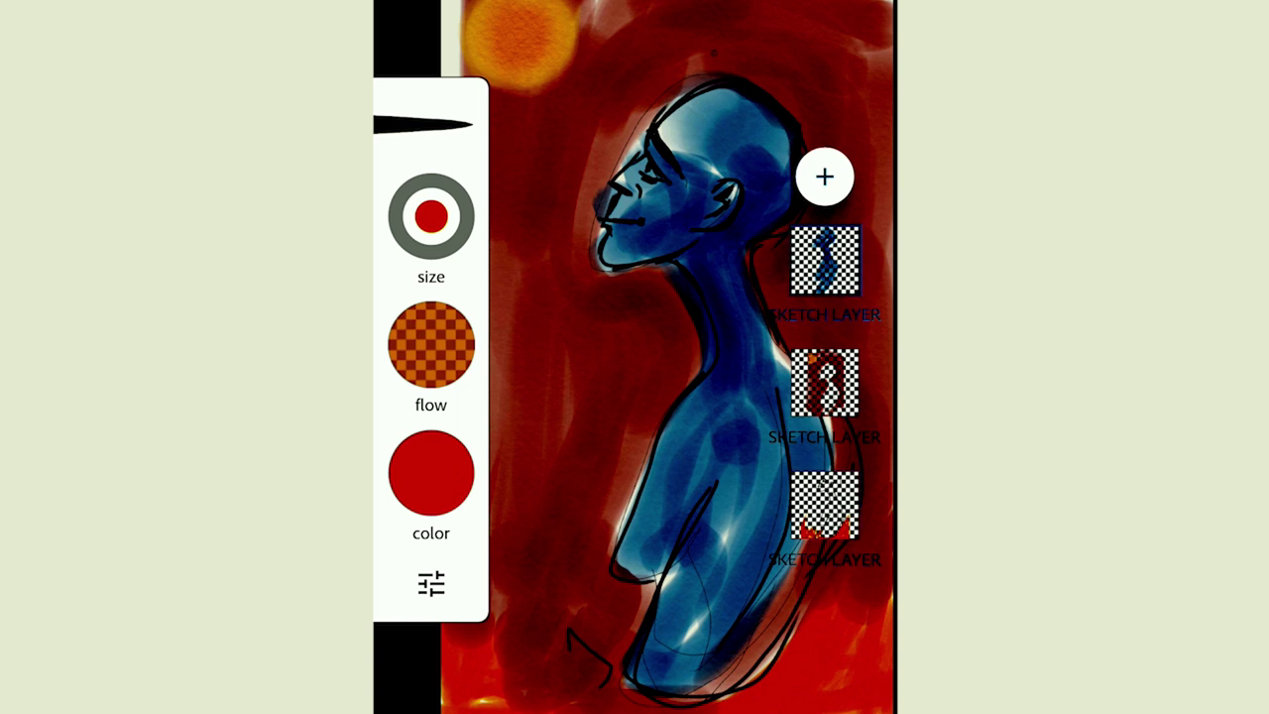
{"action": "left_click", "coordinate": [424, 123]}
{"action": "left_click", "coordinate": [421, 428]}
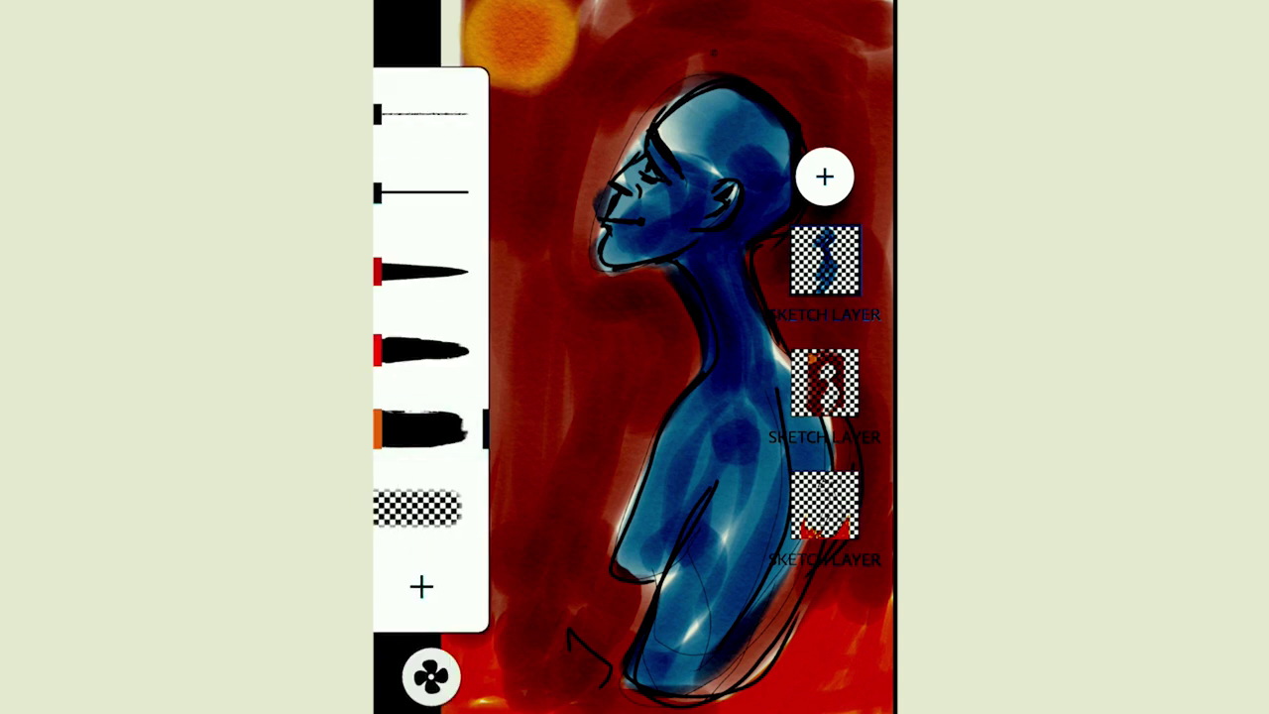
Step: Paint yellow-orange along the left edge and lighten the dark red left of the figure's chest
{"action": "left_click_drag", "start_coordinate": [625, 452], "coordinate": [585, 564]}
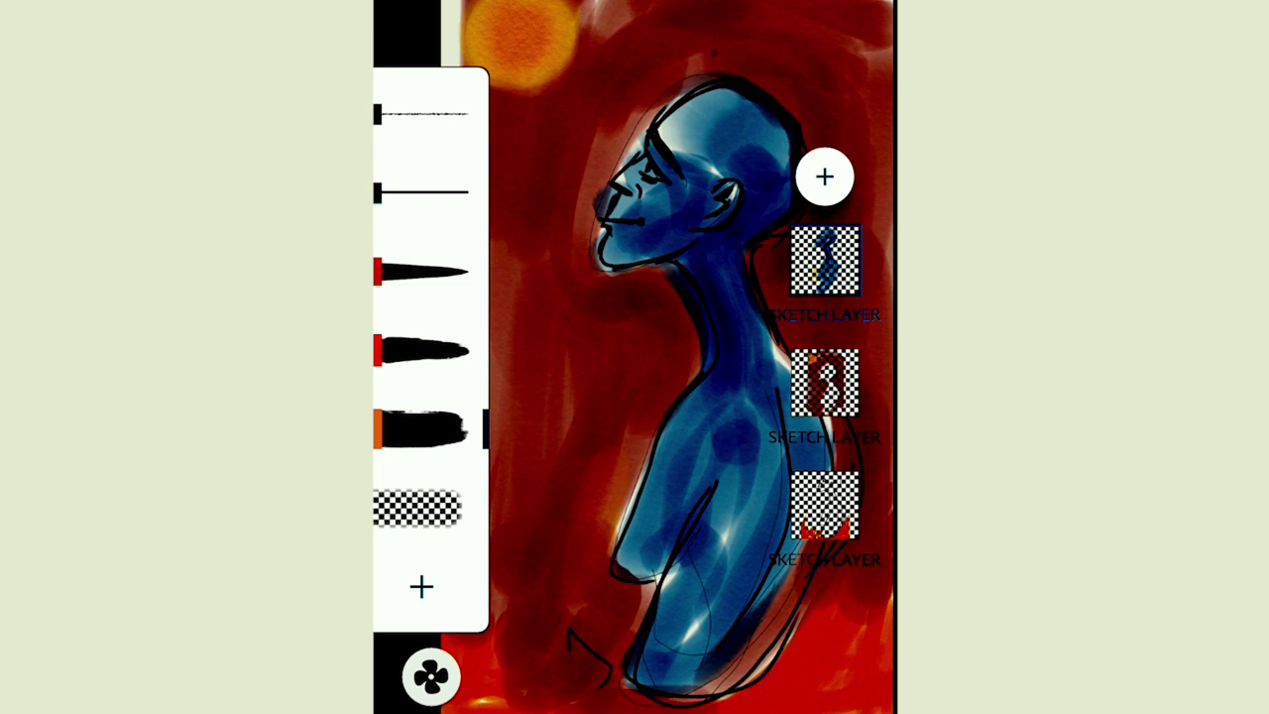
{"action": "left_click_drag", "start_coordinate": [458, 292], "coordinate": [461, 520]}
{"action": "mouse_move", "coordinate": [481, 446]}
{"action": "left_mouse_down"}
{"action": "mouse_move", "coordinate": [511, 605]}
{"action": "mouse_move", "coordinate": [484, 678]}
{"action": "mouse_move", "coordinate": [495, 503]}
{"action": "mouse_move", "coordinate": [526, 579]}
{"action": "left_mouse_up"}
{"action": "mouse_move", "coordinate": [569, 446]}
{"action": "left_mouse_down"}
{"action": "mouse_move", "coordinate": [581, 524]}
{"action": "mouse_move", "coordinate": [507, 503]}
{"action": "mouse_move", "coordinate": [625, 468]}
{"action": "left_mouse_up"}
{"action": "left_click_drag", "start_coordinate": [635, 395], "coordinate": [573, 466]}
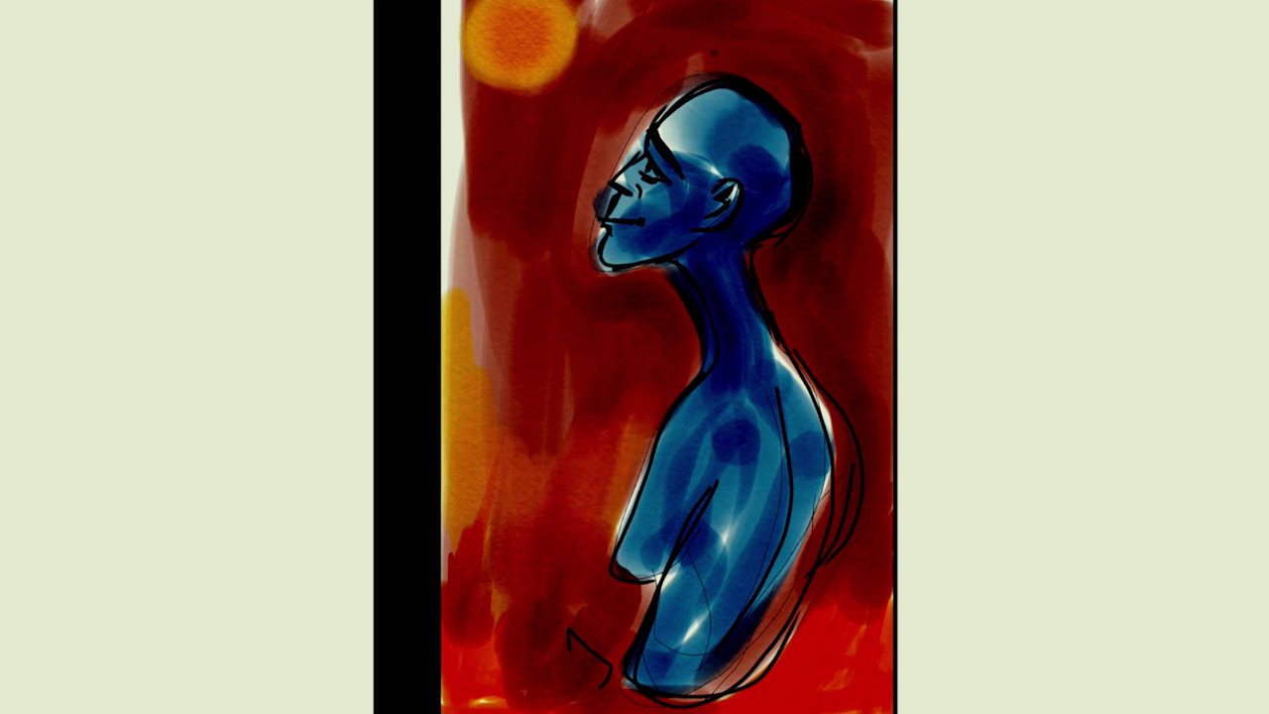
{"action": "left_click_drag", "start_coordinate": [561, 408], "coordinate": [516, 454]}
{"action": "left_click_drag", "start_coordinate": [656, 360], "coordinate": [601, 439]}
{"action": "left_click_drag", "start_coordinate": [589, 384], "coordinate": [507, 462]}
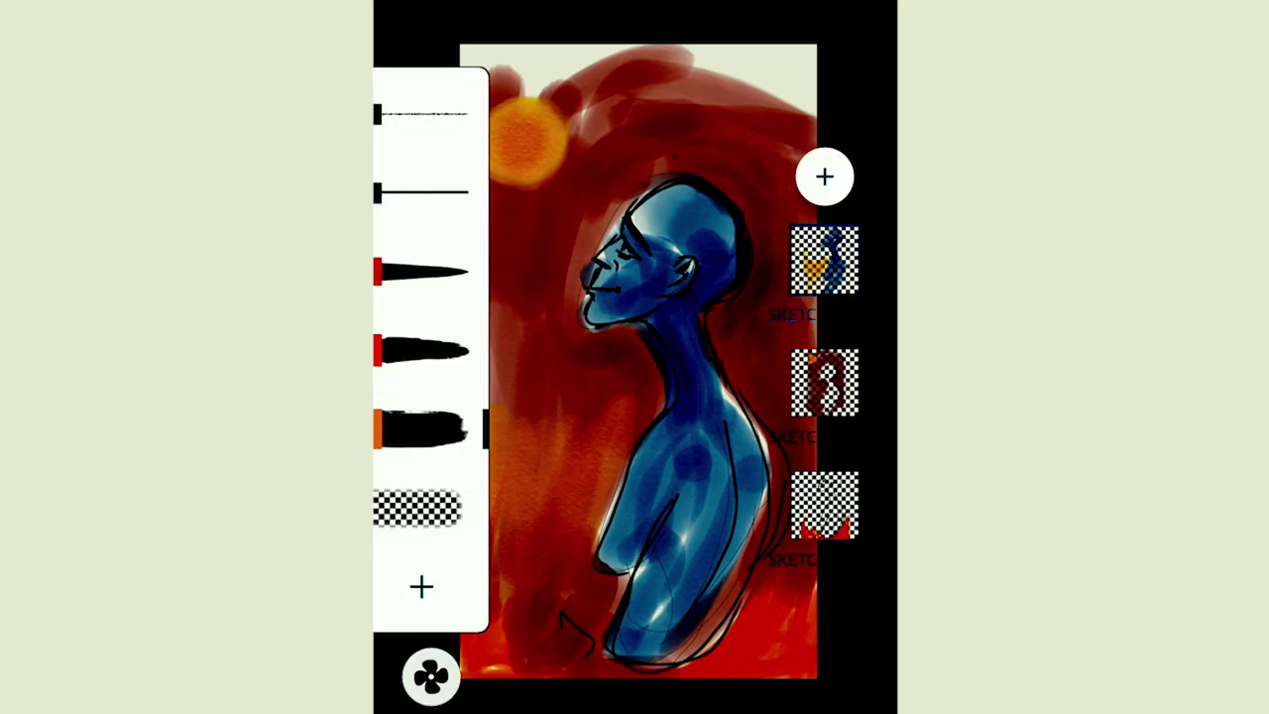
Step: Switch the broad brush to deep red and paint across the top and upper-left edge
{"action": "left_click", "coordinate": [422, 428]}
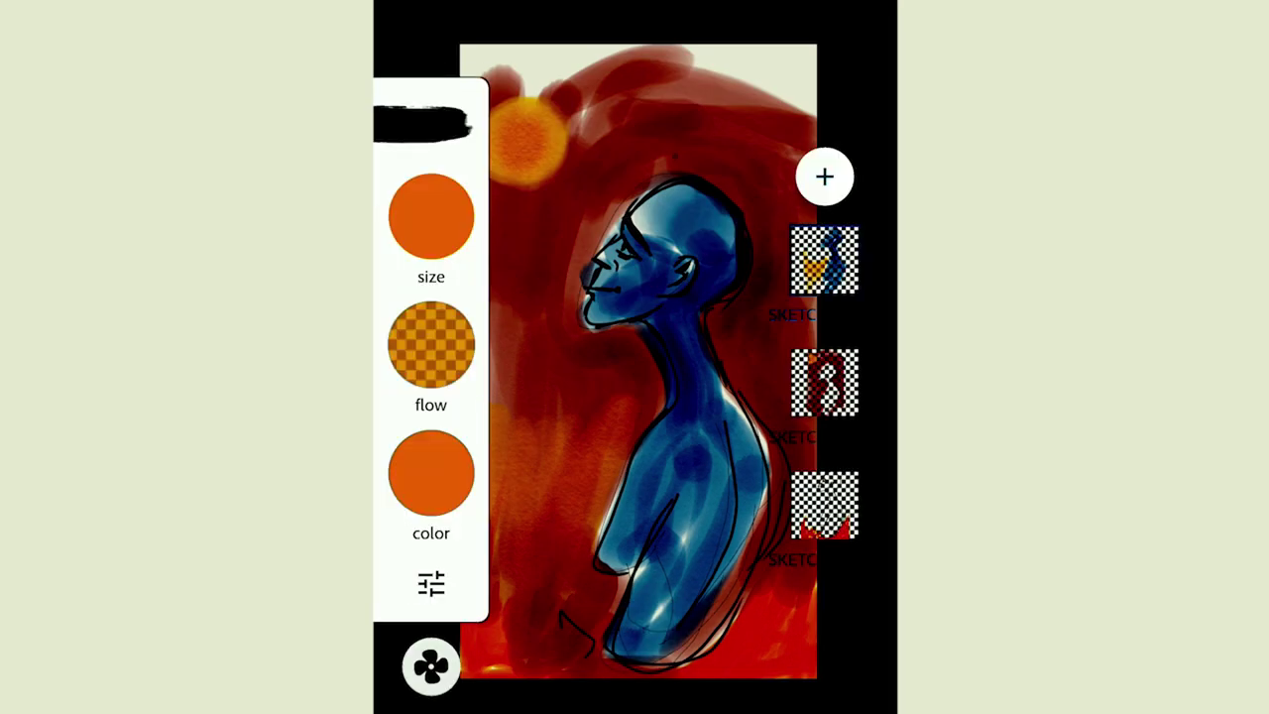
{"action": "left_click", "coordinate": [431, 473]}
{"action": "left_click_drag", "start_coordinate": [658, 218], "coordinate": [729, 283]}
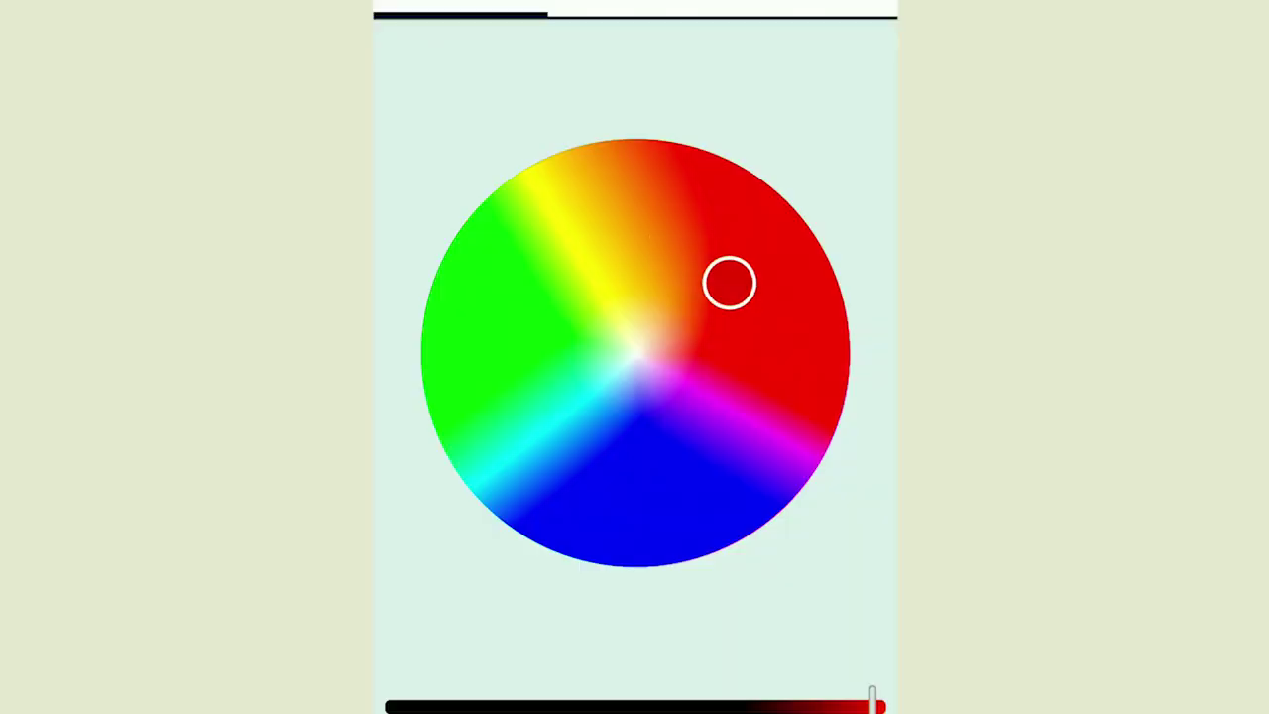
{"action": "mouse_move", "coordinate": [803, 69]}
{"action": "left_mouse_down"}
{"action": "mouse_move", "coordinate": [466, 79]}
{"action": "mouse_move", "coordinate": [624, 109]}
{"action": "mouse_move", "coordinate": [738, 75]}
{"action": "mouse_move", "coordinate": [813, 69]}
{"action": "mouse_move", "coordinate": [694, 54]}
{"action": "left_mouse_up"}
{"action": "left_click_drag", "start_coordinate": [515, 60], "coordinate": [471, 178]}
{"action": "mouse_move", "coordinate": [466, 99]}
{"action": "left_mouse_down"}
{"action": "mouse_move", "coordinate": [546, 209]}
{"action": "mouse_move", "coordinate": [471, 238]}
{"action": "mouse_move", "coordinate": [474, 381]}
{"action": "left_mouse_up"}
Step: Cover the area around the sun, the top and right edges, and the pale left strip in red
{"action": "left_click_drag", "start_coordinate": [476, 277], "coordinate": [541, 297]}
{"action": "mouse_move", "coordinate": [545, 94]}
{"action": "left_mouse_down"}
{"action": "mouse_move", "coordinate": [466, 119]}
{"action": "mouse_move", "coordinate": [516, 179]}
{"action": "left_mouse_up"}
{"action": "left_click_drag", "start_coordinate": [466, 123], "coordinate": [556, 47]}
{"action": "left_click_drag", "start_coordinate": [714, 64], "coordinate": [749, 79]}
{"action": "left_click_drag", "start_coordinate": [699, 144], "coordinate": [788, 213]}
{"action": "left_click_drag", "start_coordinate": [799, 75], "coordinate": [808, 169]}
{"action": "left_click_drag", "start_coordinate": [808, 243], "coordinate": [808, 417]}
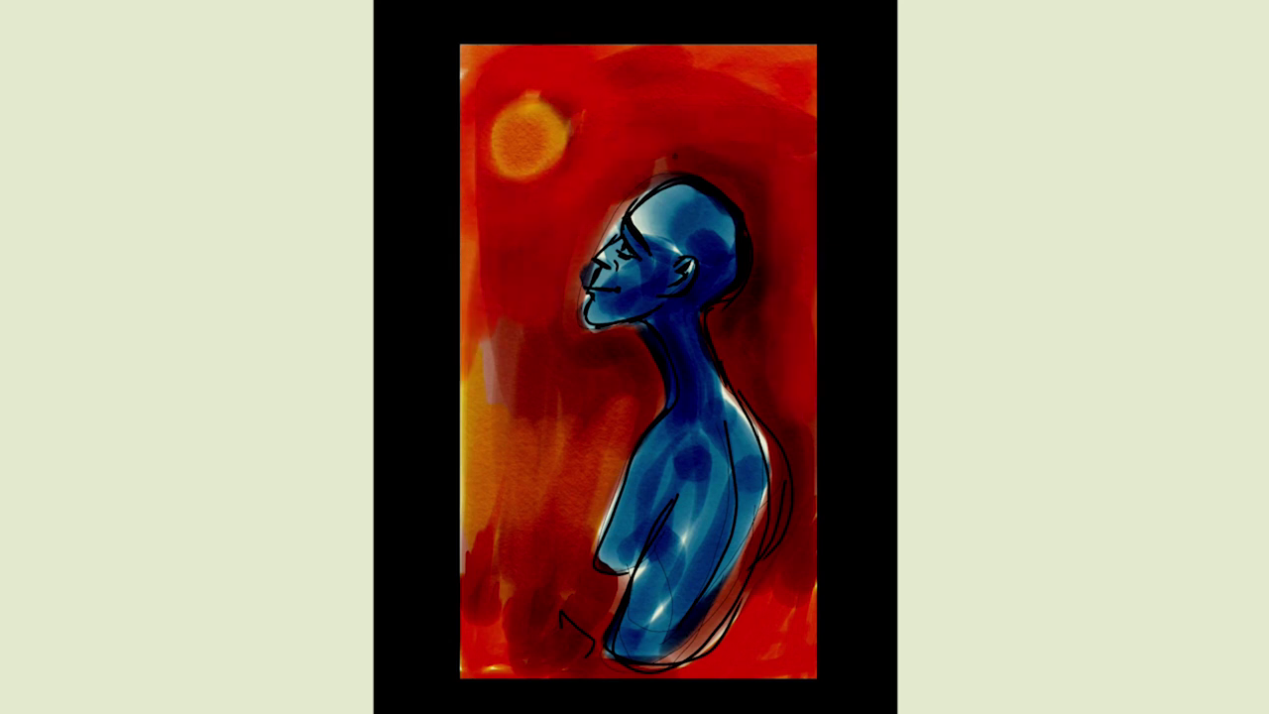
{"action": "left_click_drag", "start_coordinate": [505, 322], "coordinate": [501, 401]}
Step: Deepen the red along the top, around the neck, and across the lower-left background near the face
{"action": "left_click_drag", "start_coordinate": [689, 50], "coordinate": [808, 77]}
{"action": "left_click_drag", "start_coordinate": [466, 50], "coordinate": [486, 85]}
{"action": "left_click_drag", "start_coordinate": [748, 292], "coordinate": [798, 446]}
{"action": "left_click_drag", "start_coordinate": [719, 298], "coordinate": [739, 387]}
{"action": "left_click_drag", "start_coordinate": [563, 357], "coordinate": [551, 461]}
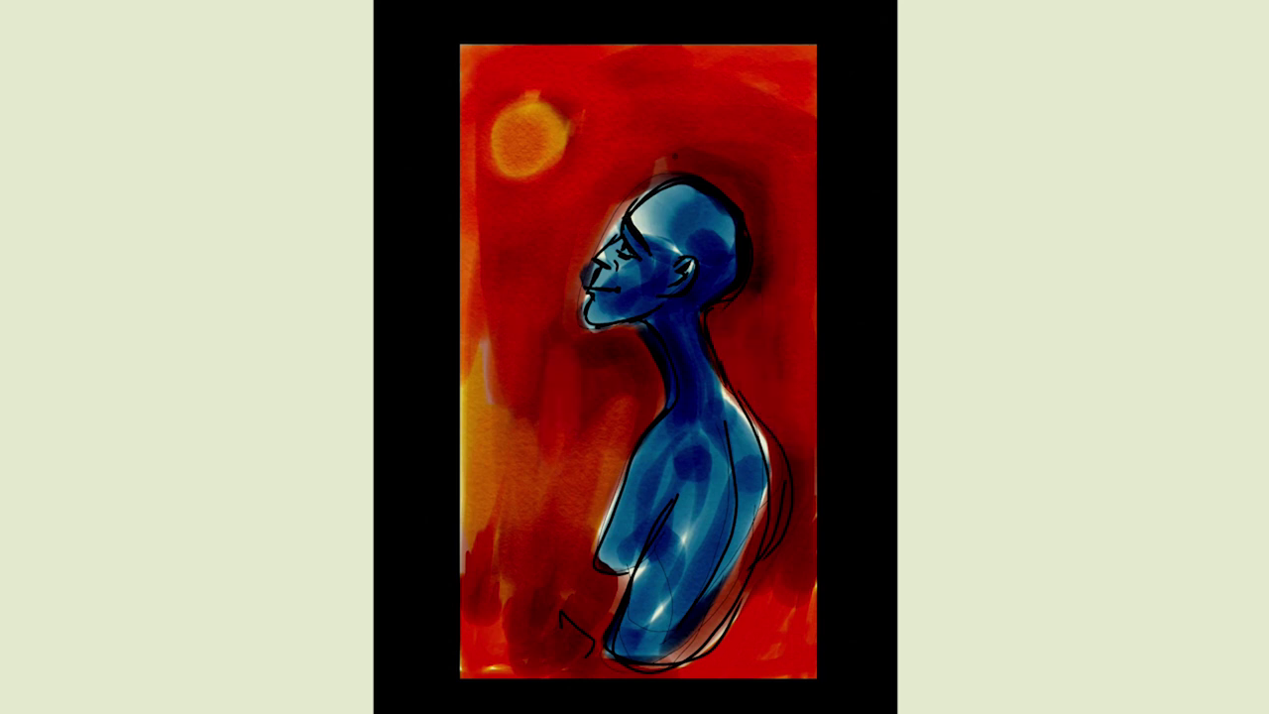
{"action": "left_click_drag", "start_coordinate": [495, 328], "coordinate": [486, 496]}
{"action": "left_click_drag", "start_coordinate": [551, 325], "coordinate": [551, 347]}
{"action": "mouse_move", "coordinate": [579, 250]}
{"action": "left_mouse_down"}
{"action": "mouse_move", "coordinate": [584, 359]}
{"action": "mouse_move", "coordinate": [609, 397]}
{"action": "left_mouse_up"}
Step: Tone down the glow above the head and cover the lower-left orange blotches with red
{"action": "left_click_drag", "start_coordinate": [635, 188], "coordinate": [595, 253]}
{"action": "left_click_drag", "start_coordinate": [694, 158], "coordinate": [764, 258]}
{"action": "left_click_drag", "start_coordinate": [758, 421], "coordinate": [801, 521]}
{"action": "left_click_drag", "start_coordinate": [553, 563], "coordinate": [591, 666]}
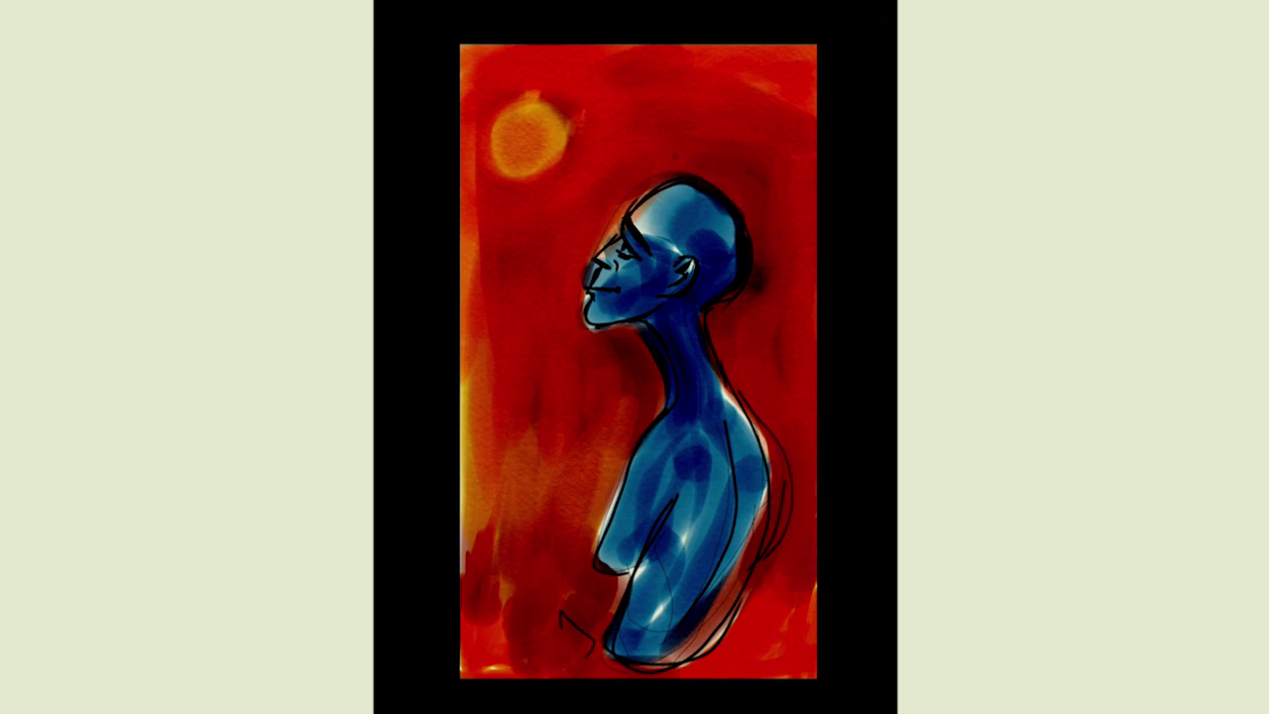
{"action": "left_click_drag", "start_coordinate": [478, 476], "coordinate": [498, 649]}
{"action": "left_click_drag", "start_coordinate": [476, 436], "coordinate": [476, 566]}
{"action": "left_click_drag", "start_coordinate": [476, 337], "coordinate": [476, 531]}
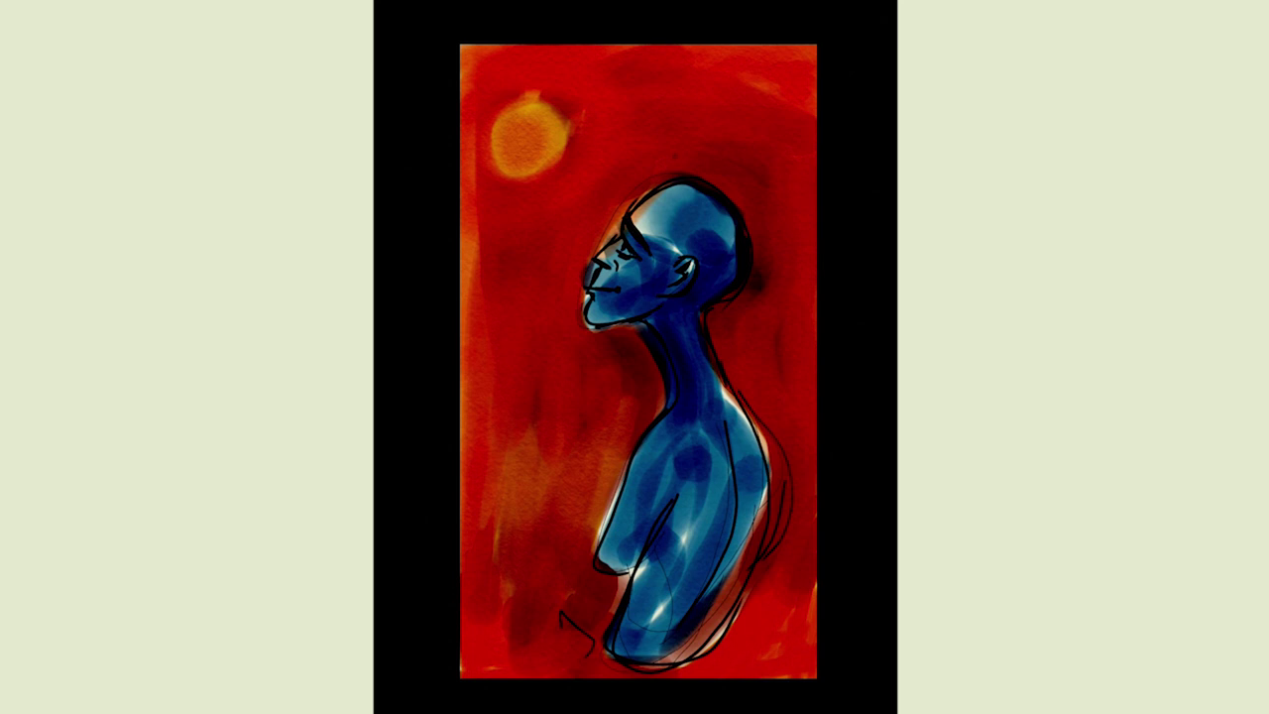
{"action": "left_click", "coordinate": [422, 124]}
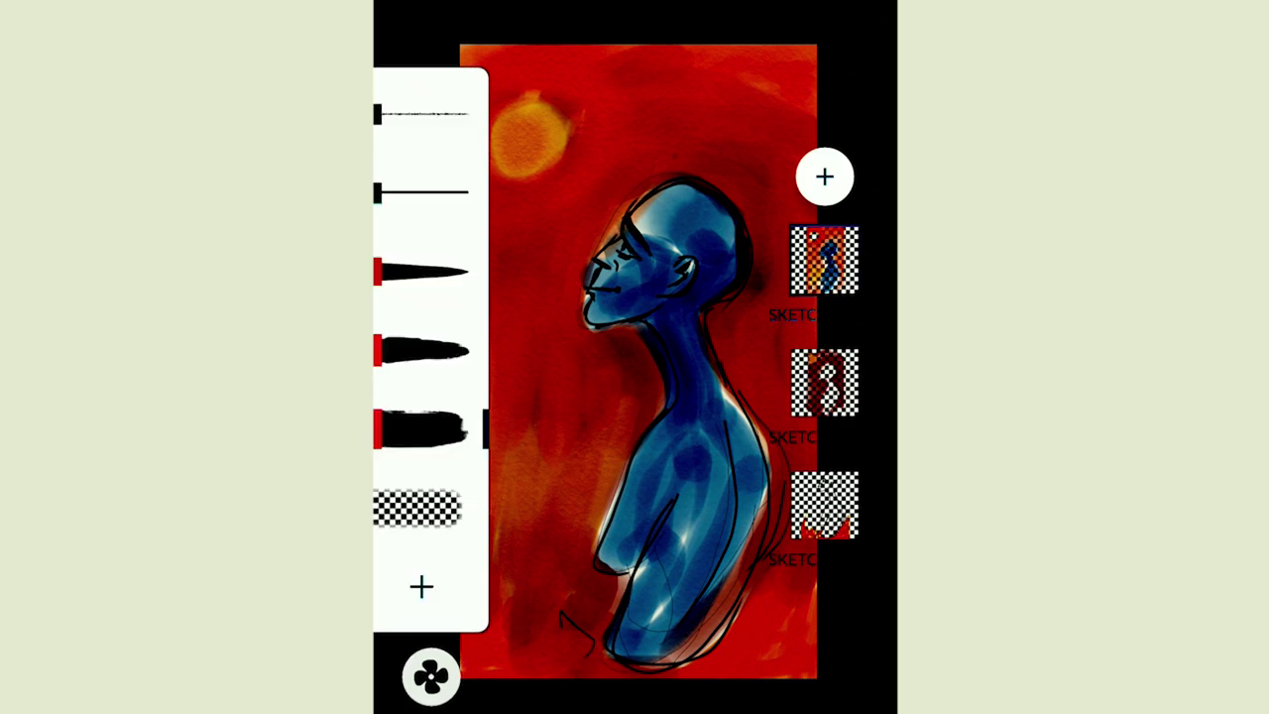
Step: Zoom into the lower-left corner and try black pen strokes, undoing each trial
{"action": "left_click", "coordinate": [417, 507]}
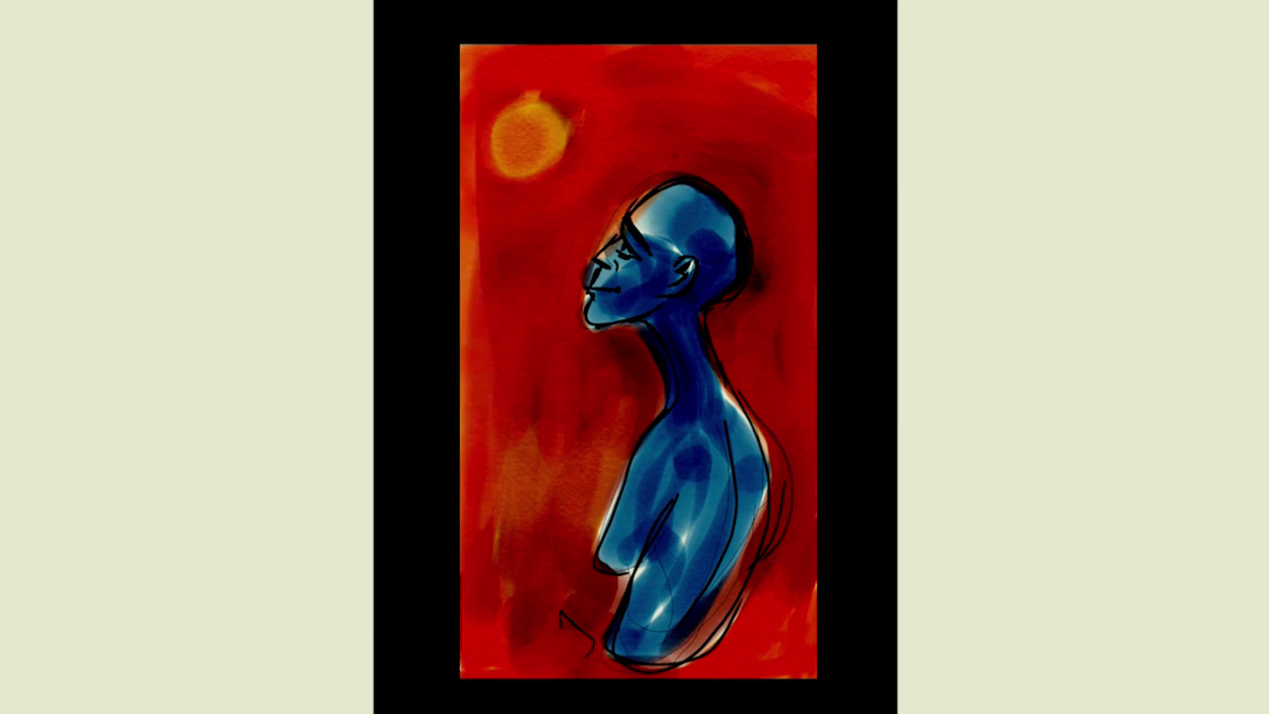
{"action": "scroll", "coordinate": [595, 397], "scroll_direction": "up", "scroll_amount": 10}
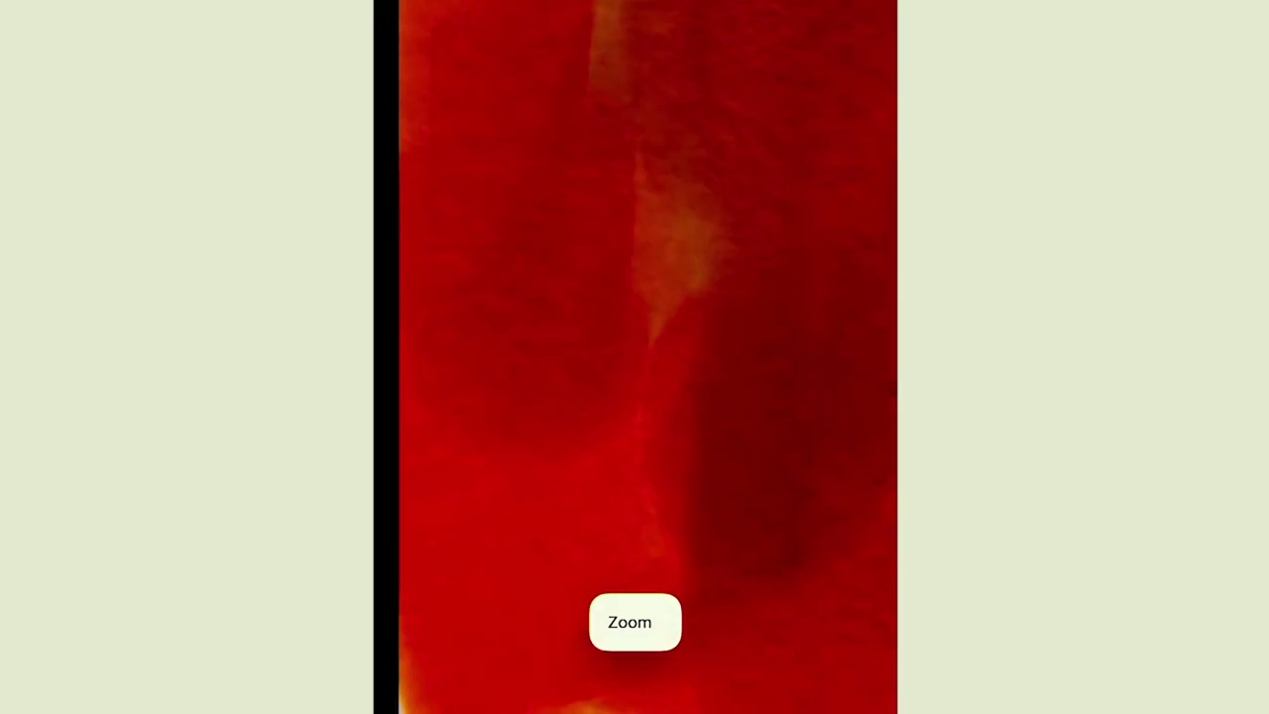
{"action": "left_click_drag", "start_coordinate": [519, 587], "coordinate": [561, 653]}
{"action": "key", "text": "ctrl+z"}
{"action": "left_click", "coordinate": [421, 191]}
{"action": "mouse_move", "coordinate": [527, 573]}
{"action": "left_mouse_down"}
{"action": "mouse_move", "coordinate": [567, 585]}
{"action": "mouse_move", "coordinate": [585, 640]}
{"action": "left_mouse_up"}
{"action": "key", "text": "ctrl+z"}
Step: Write the signature at lower left with the finest black pen at size 3.0
{"action": "left_click", "coordinate": [422, 114]}
{"action": "left_click", "coordinate": [421, 114]}
{"action": "left_click", "coordinate": [432, 216]}
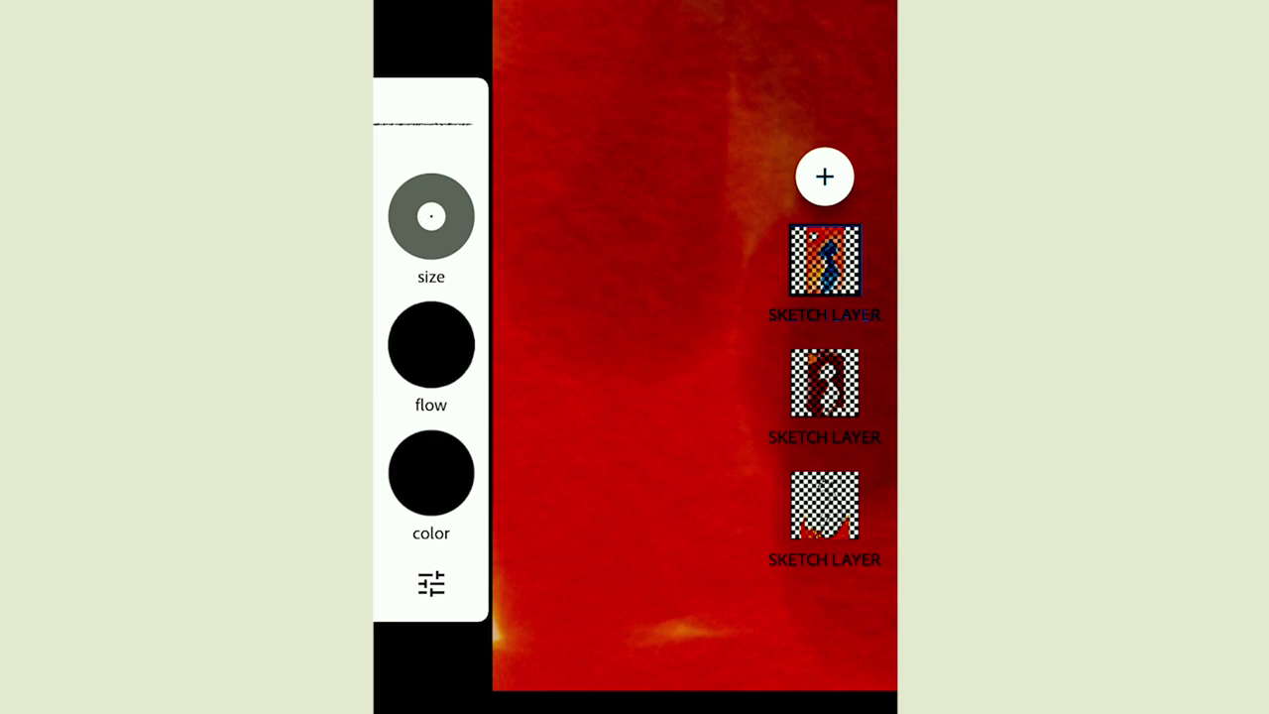
{"action": "mouse_move", "coordinate": [533, 585]}
{"action": "left_mouse_down"}
{"action": "mouse_move", "coordinate": [581, 645]}
{"action": "mouse_move", "coordinate": [589, 688]}
{"action": "mouse_move", "coordinate": [571, 473]}
{"action": "left_mouse_up"}
{"action": "left_click_drag", "start_coordinate": [536, 461], "coordinate": [699, 483]}
{"action": "mouse_move", "coordinate": [579, 500]}
{"action": "left_mouse_down"}
{"action": "mouse_move", "coordinate": [575, 387]}
{"action": "mouse_move", "coordinate": [597, 355]}
{"action": "left_mouse_up"}
{"action": "left_click_drag", "start_coordinate": [622, 415], "coordinate": [660, 437]}
Step: Write the date 14.5.20 beside the signature and zoom back out
{"action": "mouse_move", "coordinate": [642, 400]}
{"action": "left_mouse_down"}
{"action": "mouse_move", "coordinate": [669, 403]}
{"action": "mouse_move", "coordinate": [666, 452]}
{"action": "left_mouse_up"}
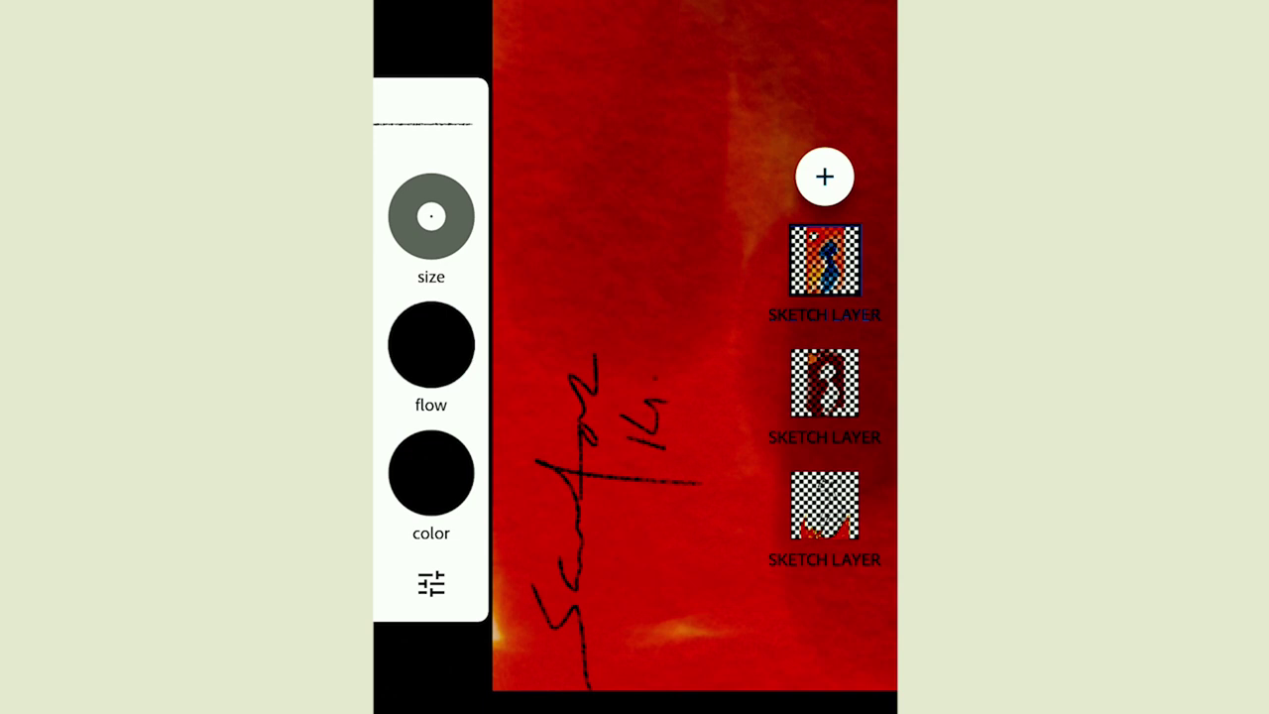
{"action": "mouse_move", "coordinate": [632, 343]}
{"action": "left_mouse_down"}
{"action": "mouse_move", "coordinate": [649, 335]}
{"action": "mouse_move", "coordinate": [662, 349]}
{"action": "left_mouse_up"}
{"action": "mouse_move", "coordinate": [642, 264]}
{"action": "left_mouse_down"}
{"action": "mouse_move", "coordinate": [678, 251]}
{"action": "mouse_move", "coordinate": [653, 221]}
{"action": "left_mouse_up"}
{"action": "scroll", "coordinate": [674, 337], "scroll_direction": "down", "scroll_amount": 5}
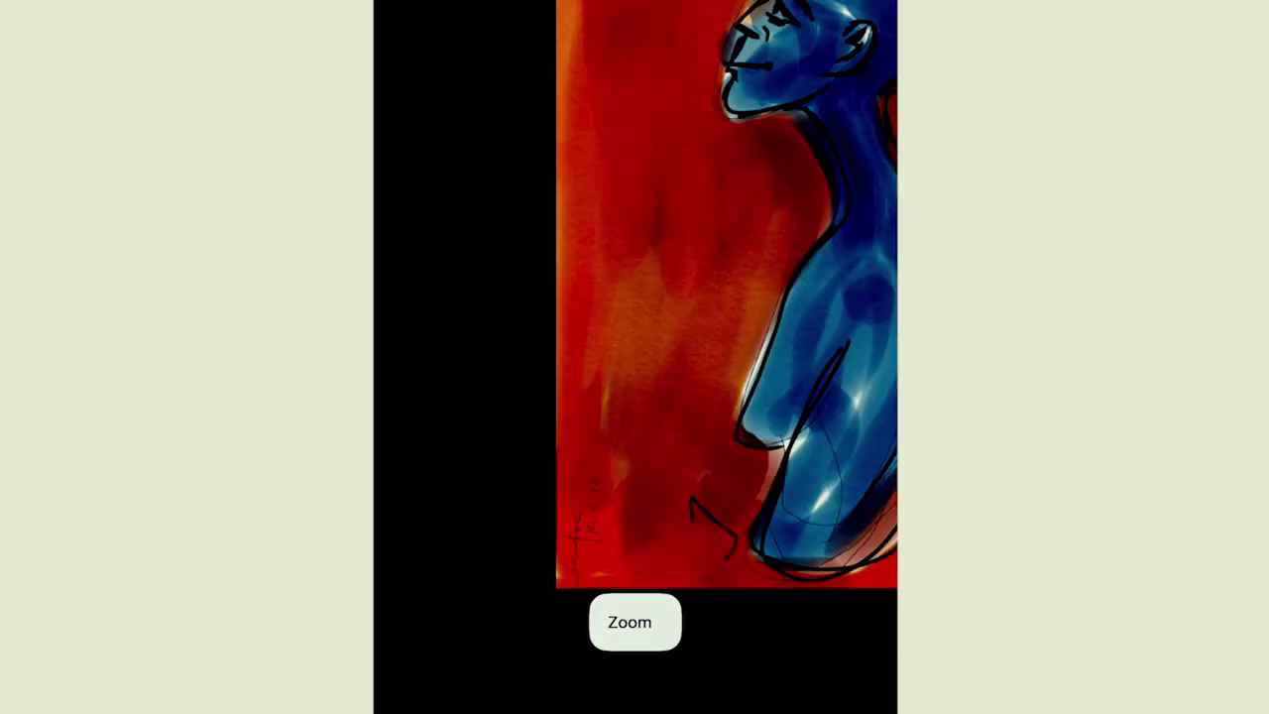
{"action": "scroll", "coordinate": [649, 337], "scroll_direction": "down", "scroll_amount": 3}
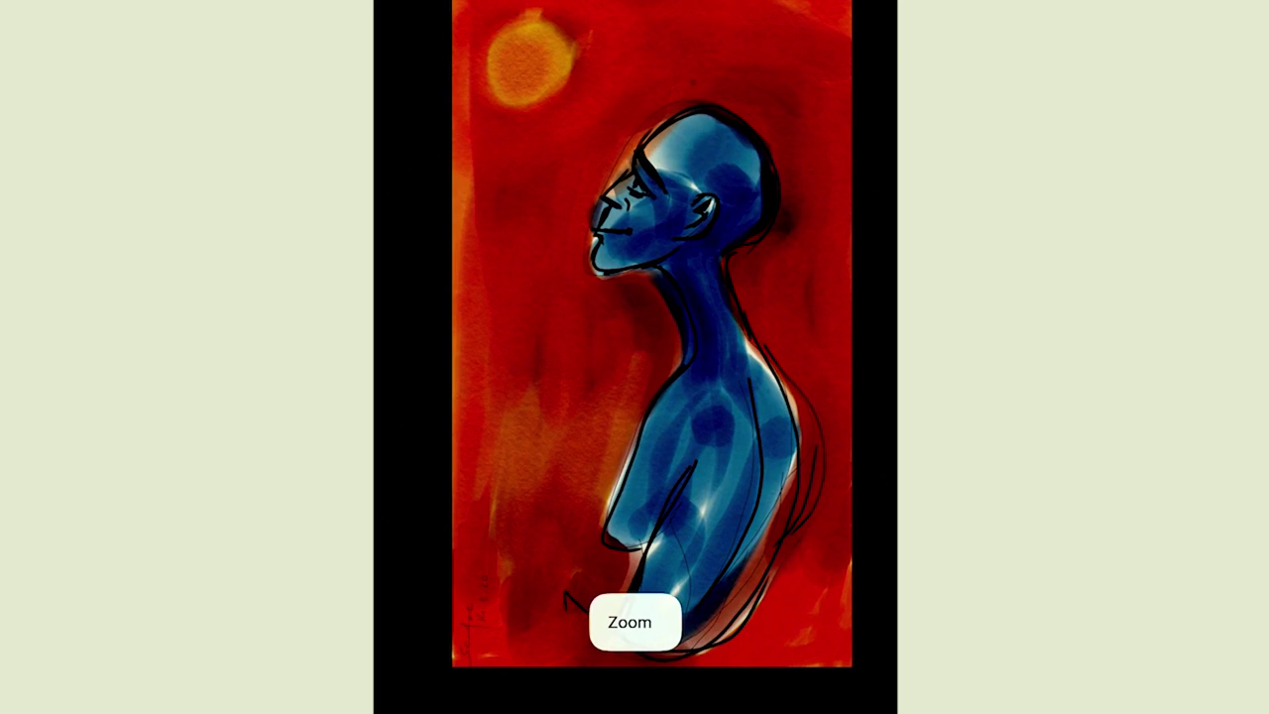